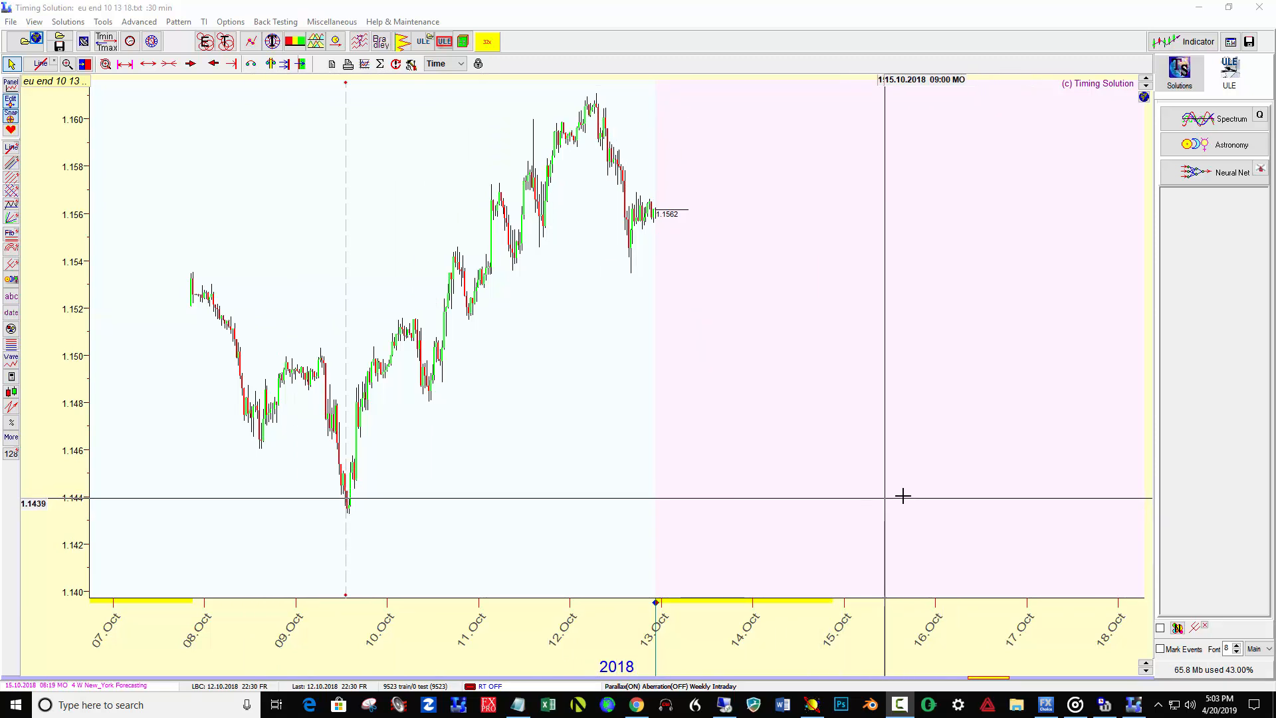
# Open the Spectrum Analyzer for the loaded price data and set its metric to Time
pyautogui.moveTo(914, 497); pyautogui.dragTo(723, 501)
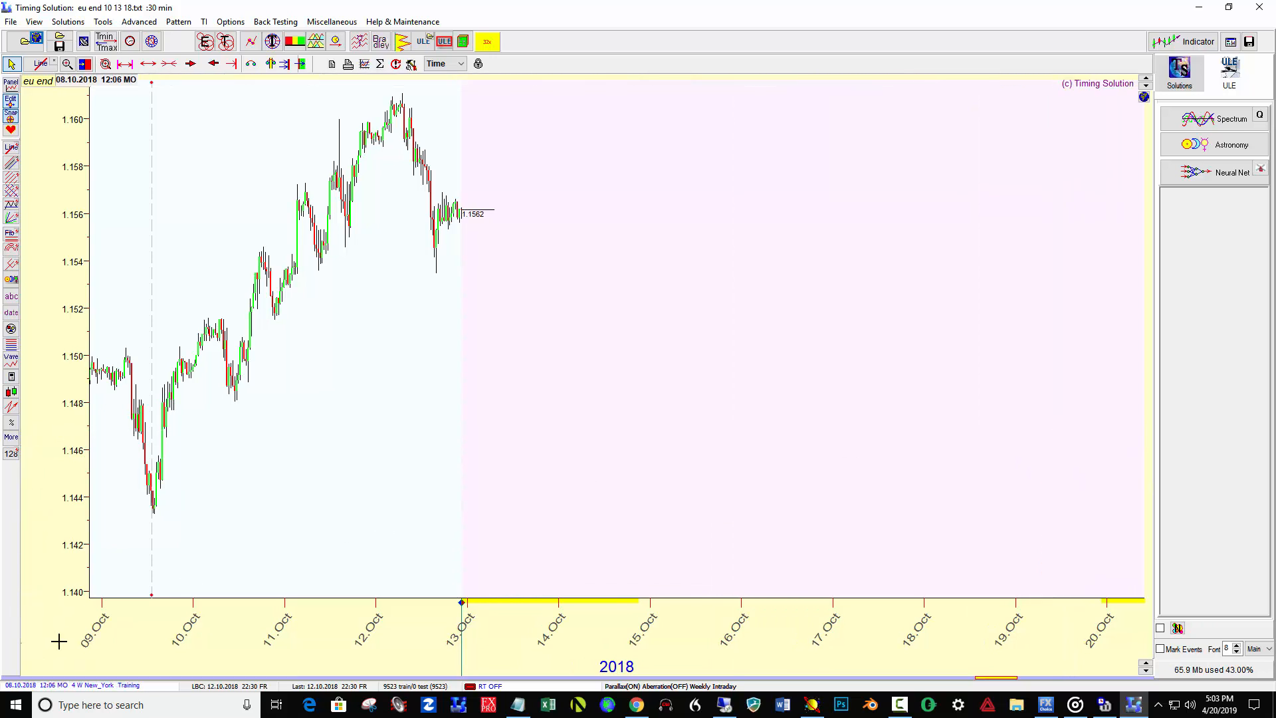
pyautogui.moveTo(625, 417); pyautogui.dragTo(883, 408)
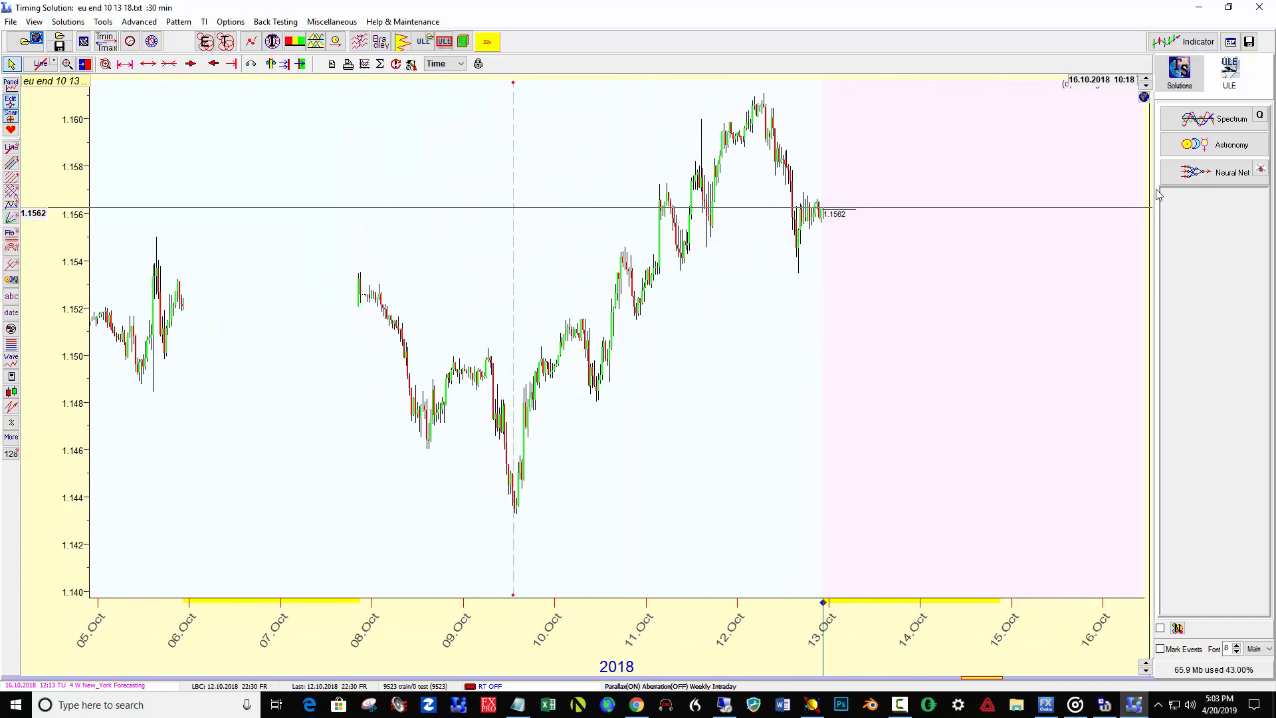
pyautogui.click(1222, 120)
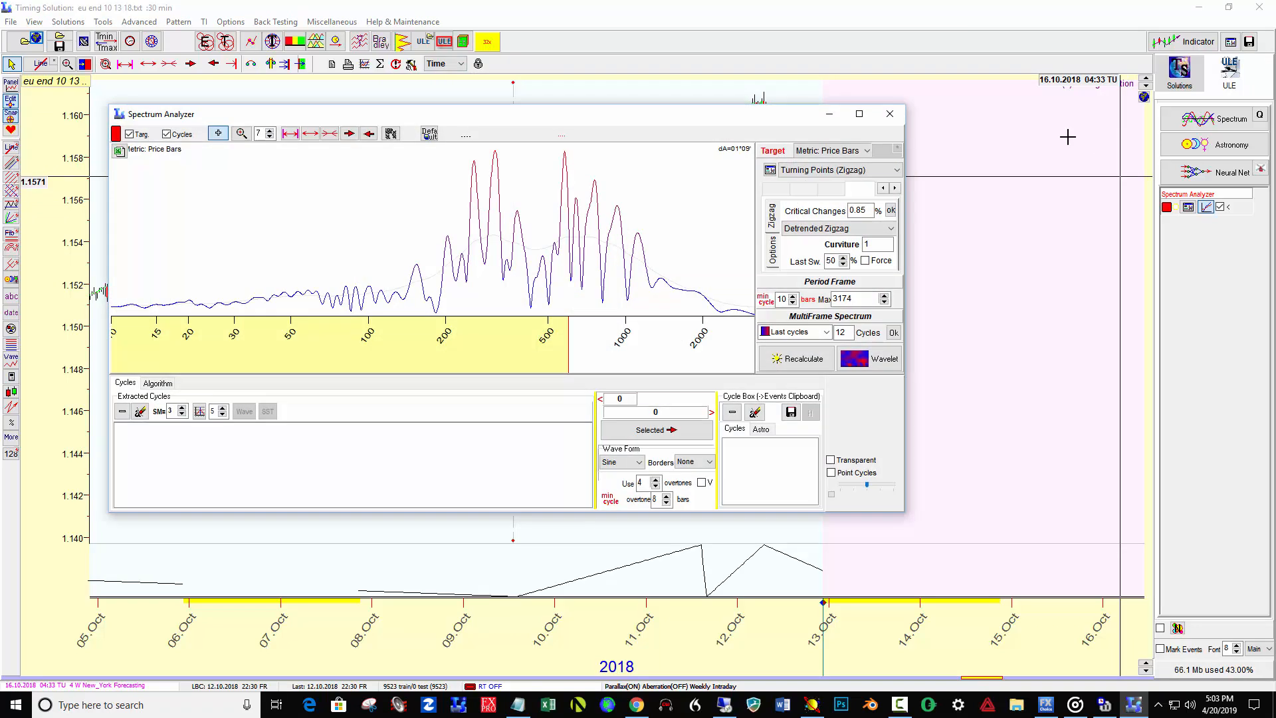
pyautogui.click(839, 151)
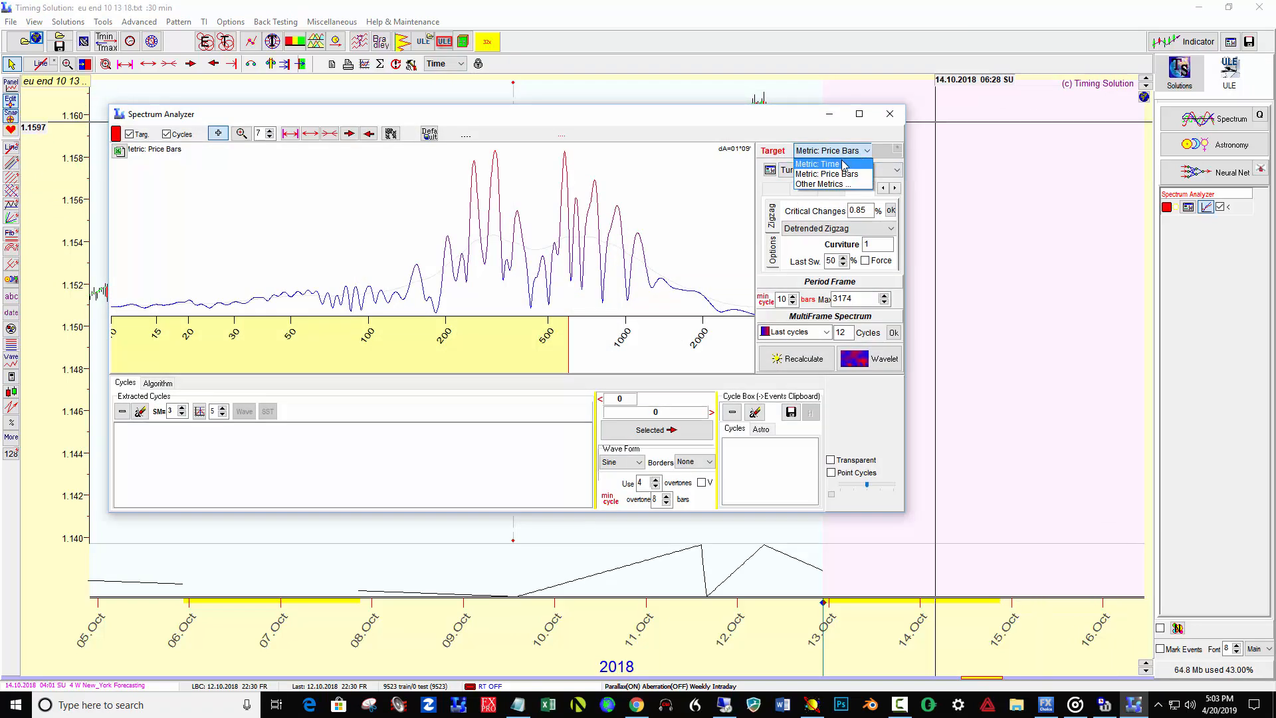
pyautogui.click(844, 164)
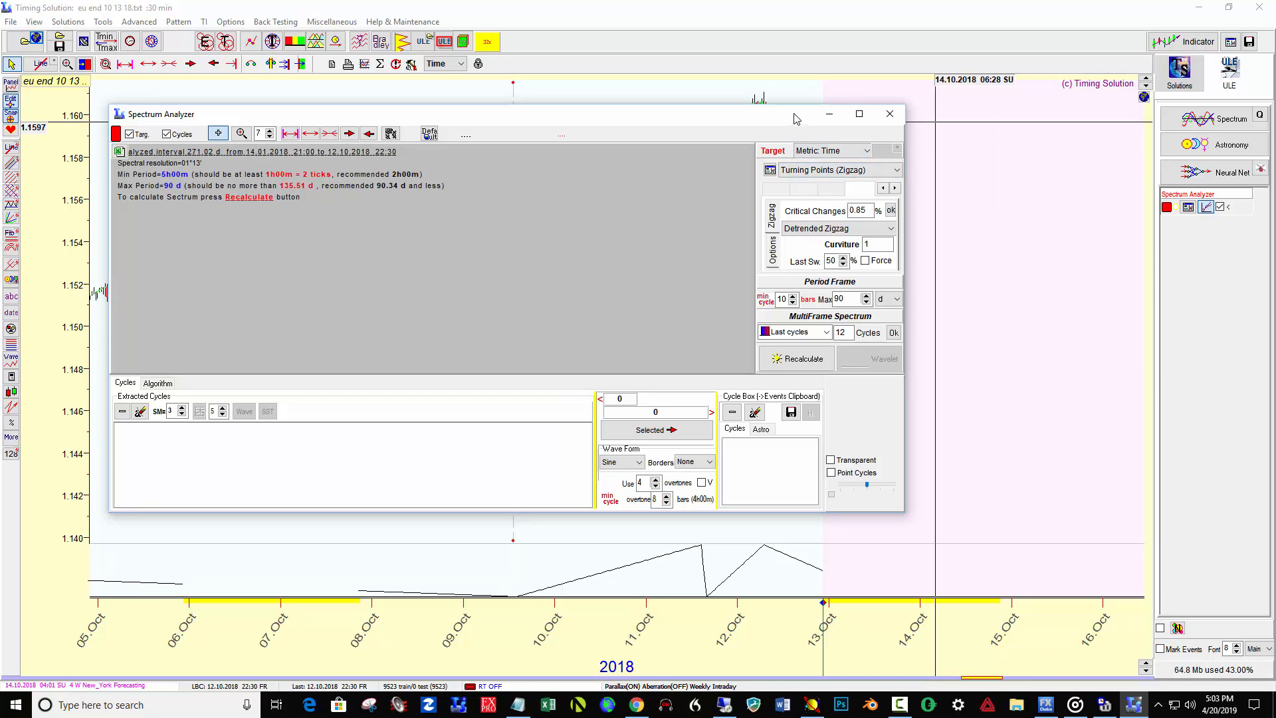
# Open the zigzag filter for the Critical Changes setting and magnify the most recent price swings in October 2018
pyautogui.moveTo(797, 118); pyautogui.dragTo(791, 130)
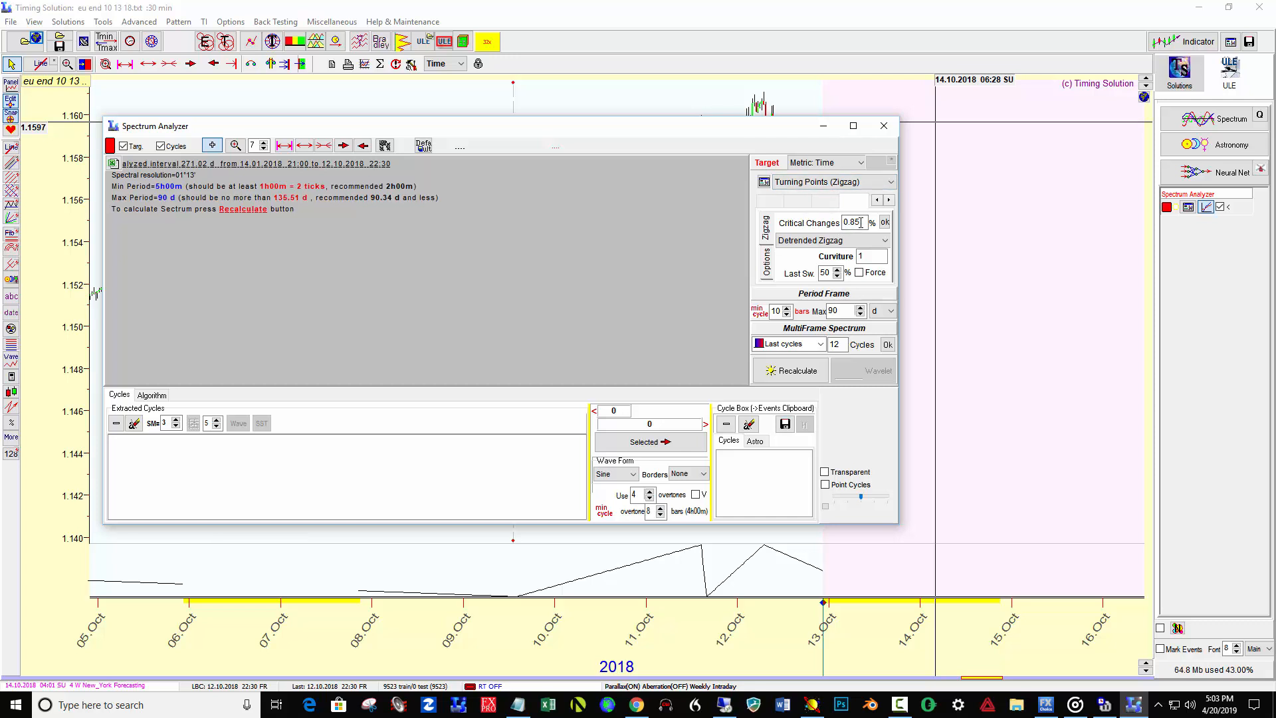
pyautogui.moveTo(689, 132); pyautogui.dragTo(636, 164)
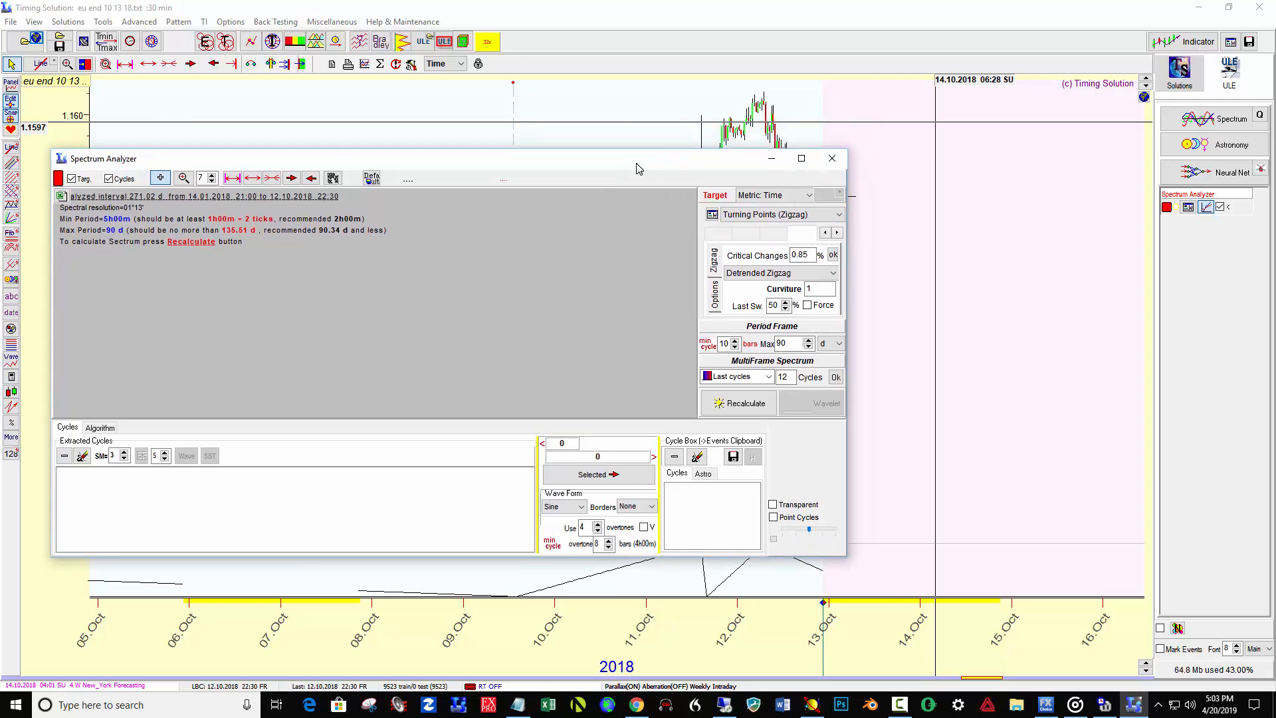
pyautogui.click(833, 256)
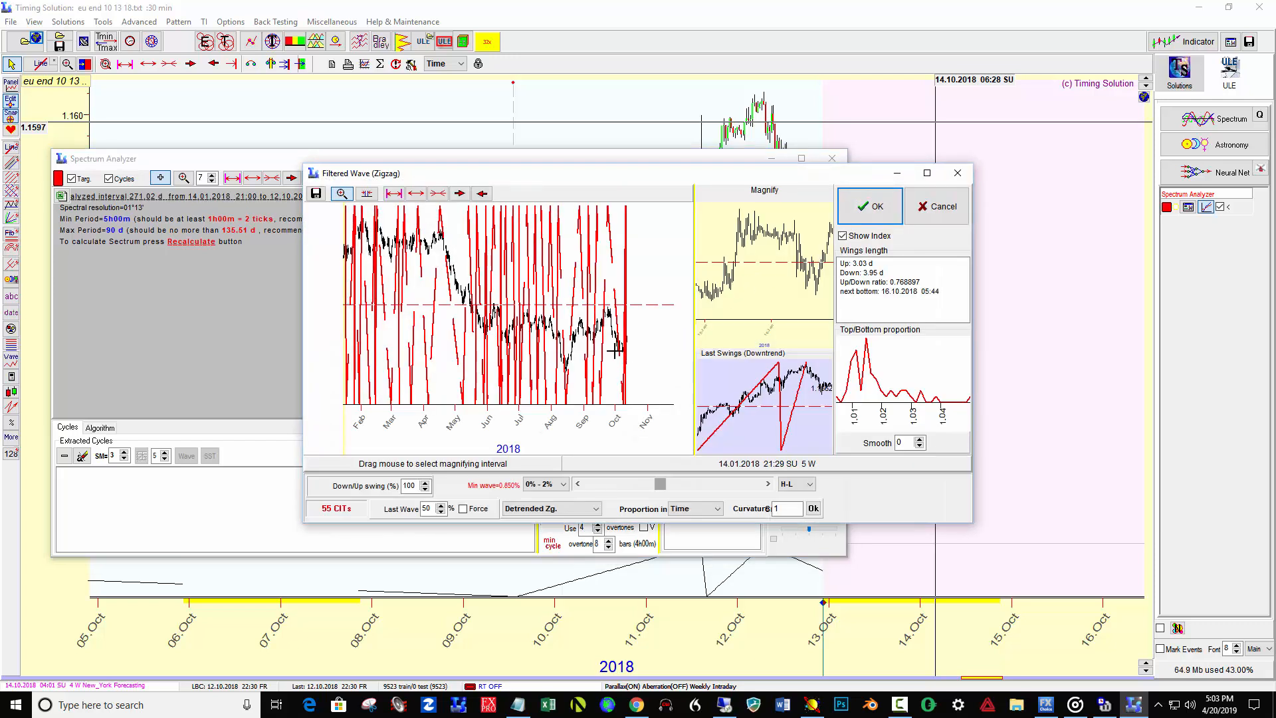
pyautogui.moveTo(631, 378); pyautogui.dragTo(640, 360)
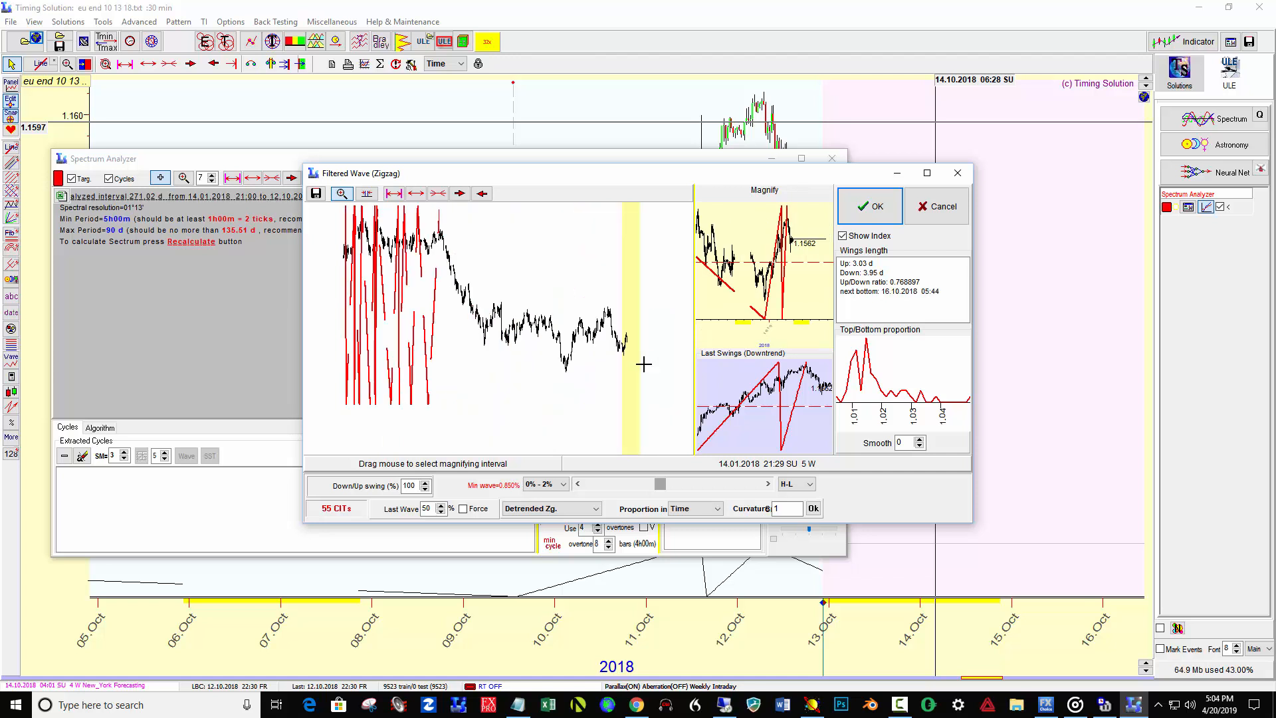
pyautogui.moveTo(747, 287); pyautogui.dragTo(824, 284)
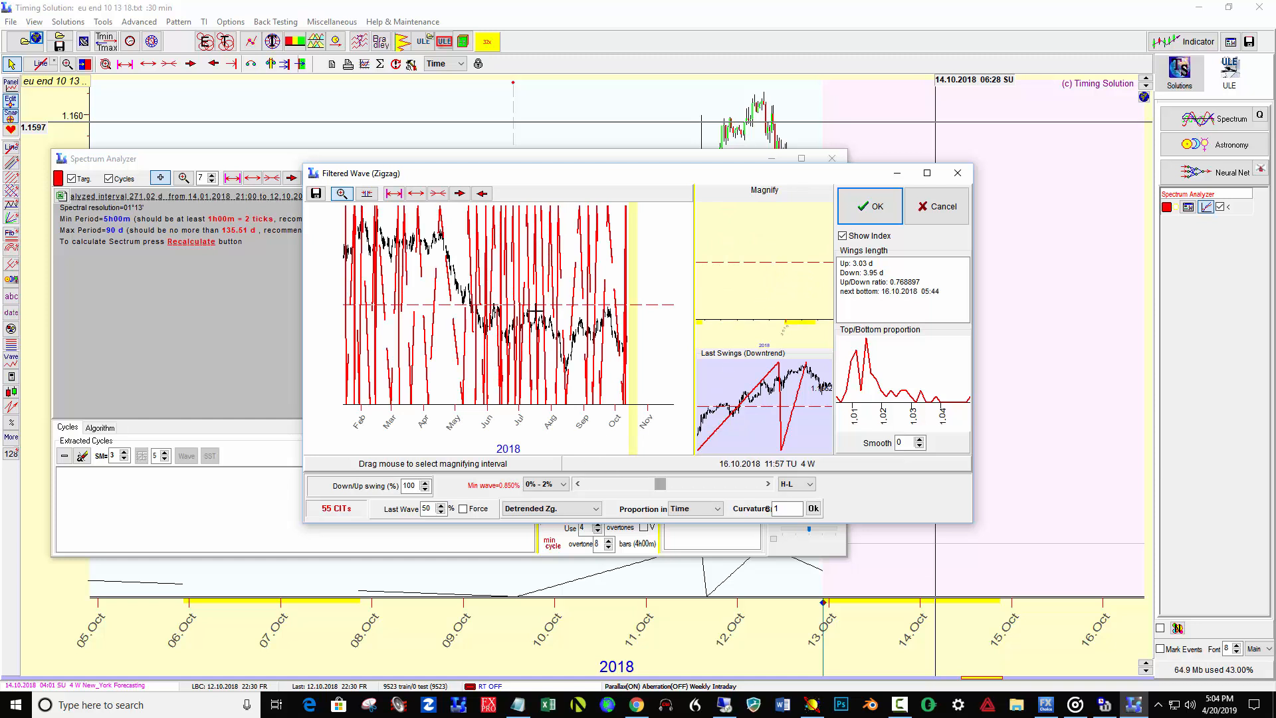
pyautogui.click(487, 195)
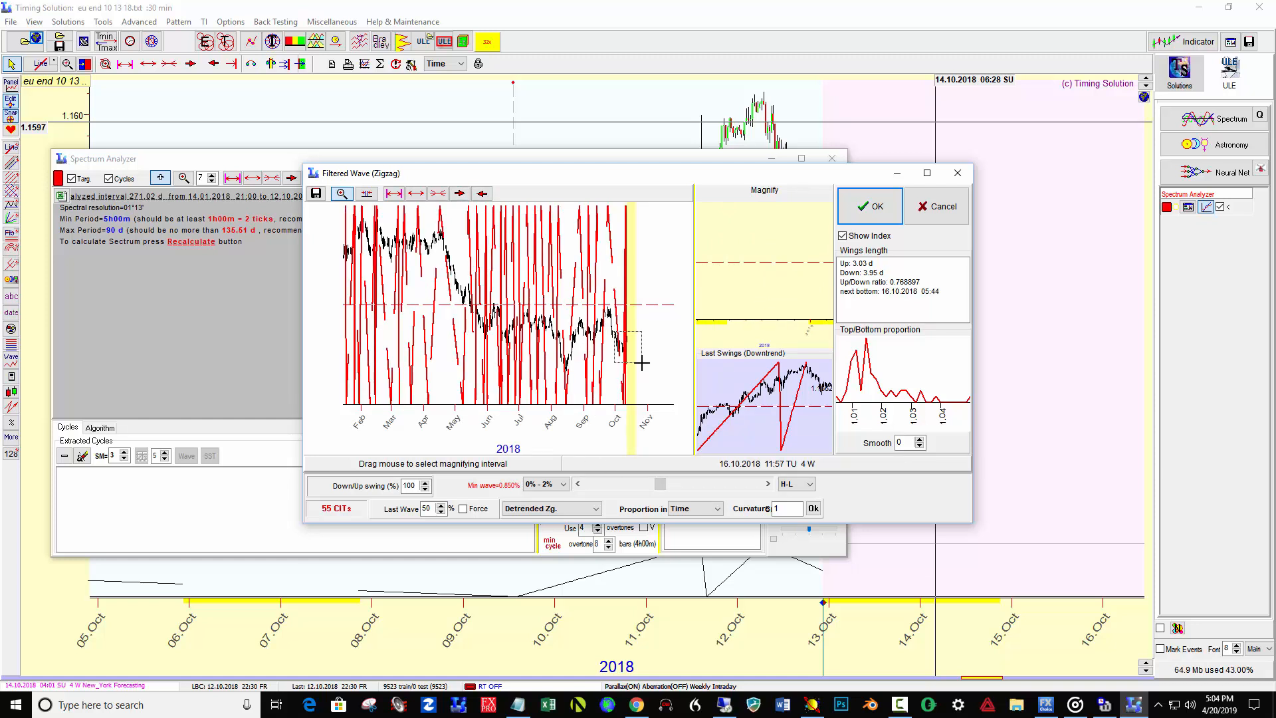
pyautogui.moveTo(642, 363); pyautogui.dragTo(642, 363)
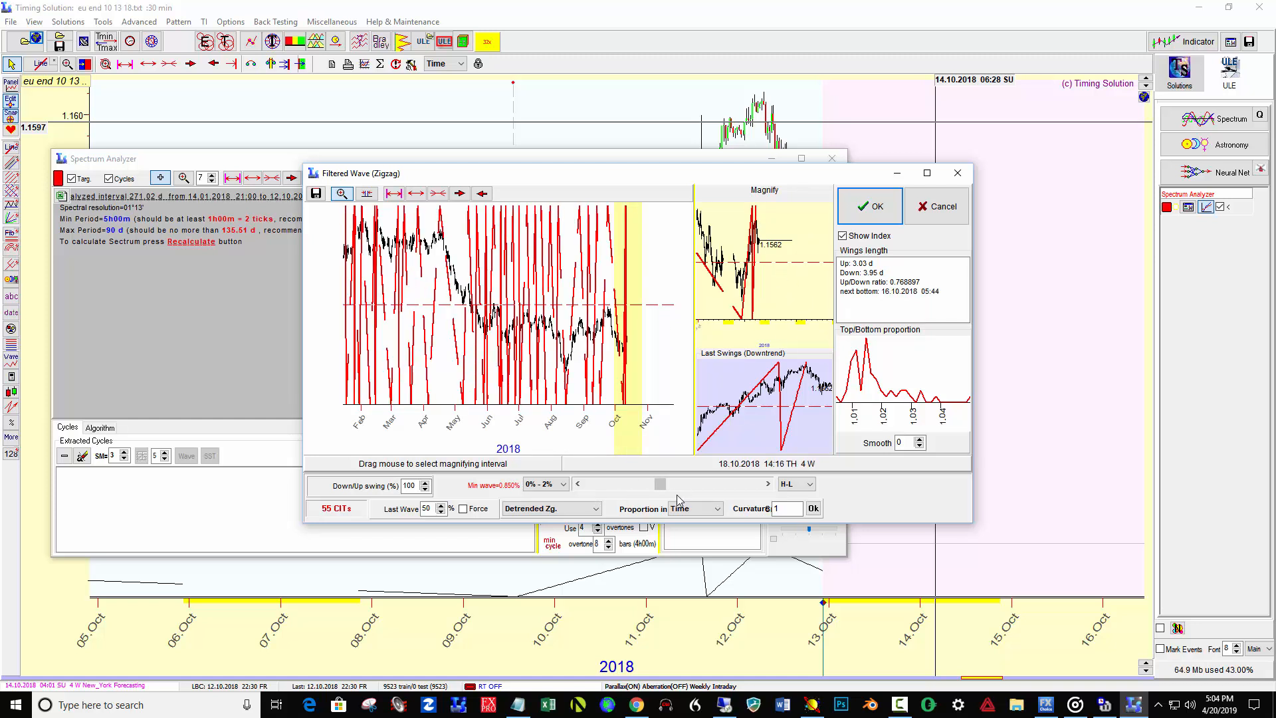
# Try different minimum wave values for the zigzag, down to 0.519%
pyautogui.moveTo(656, 487); pyautogui.dragTo(652, 489)
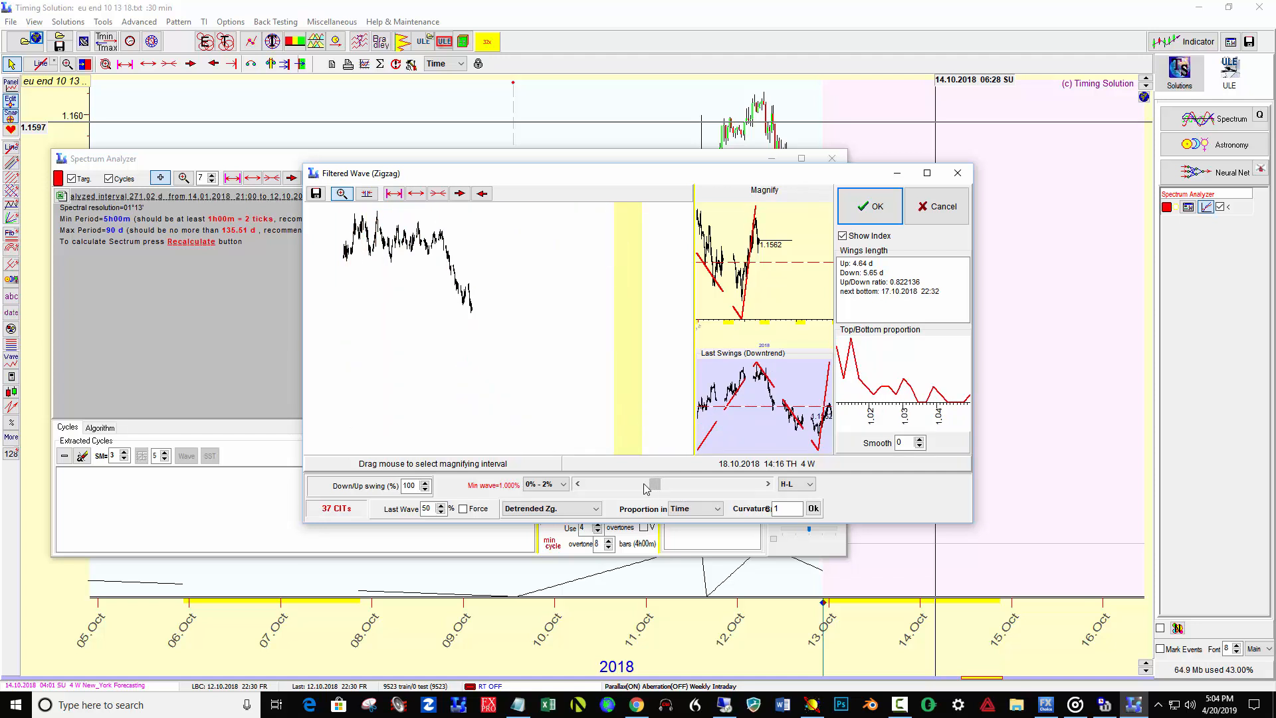
pyautogui.click(626, 490)
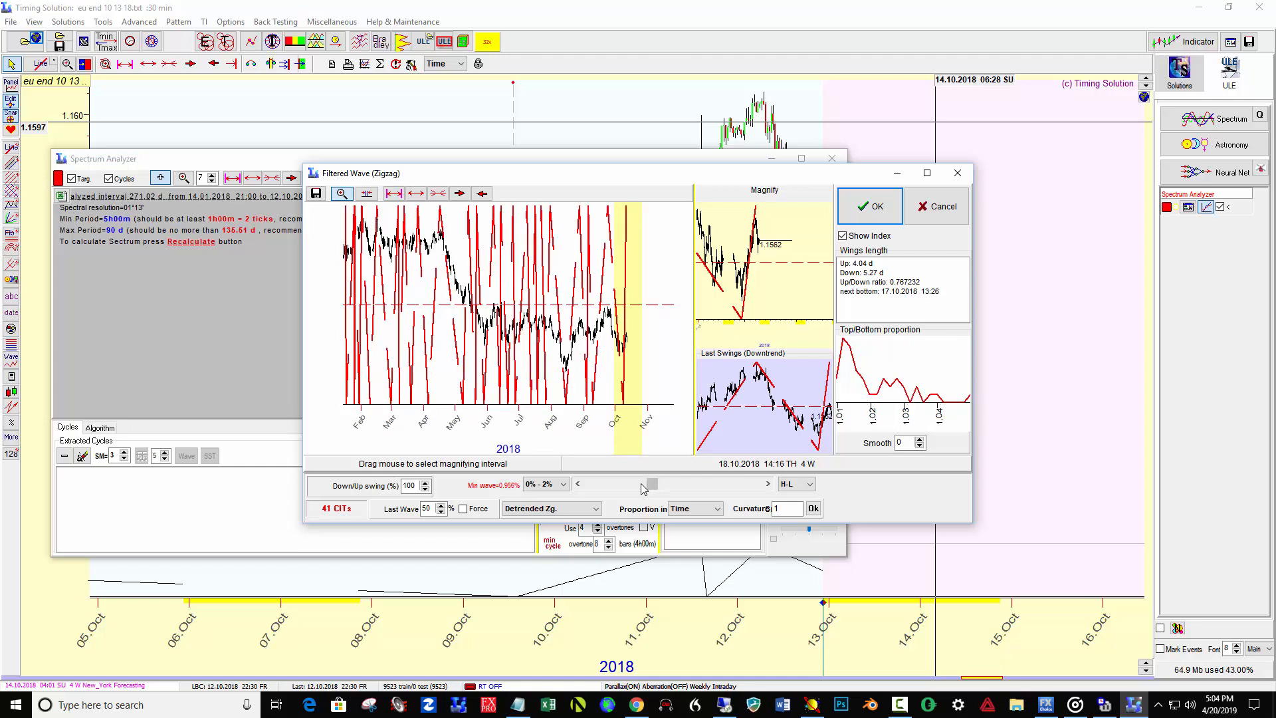
pyautogui.click(617, 490)
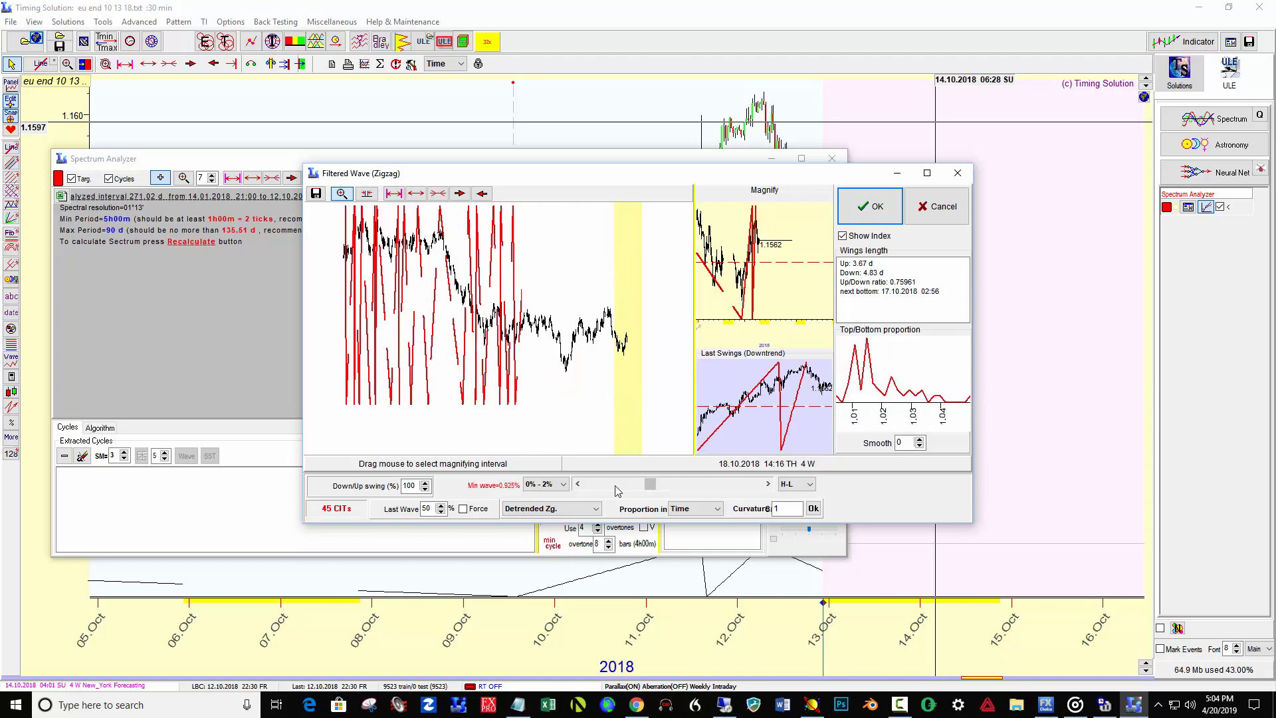
pyautogui.click(611, 490)
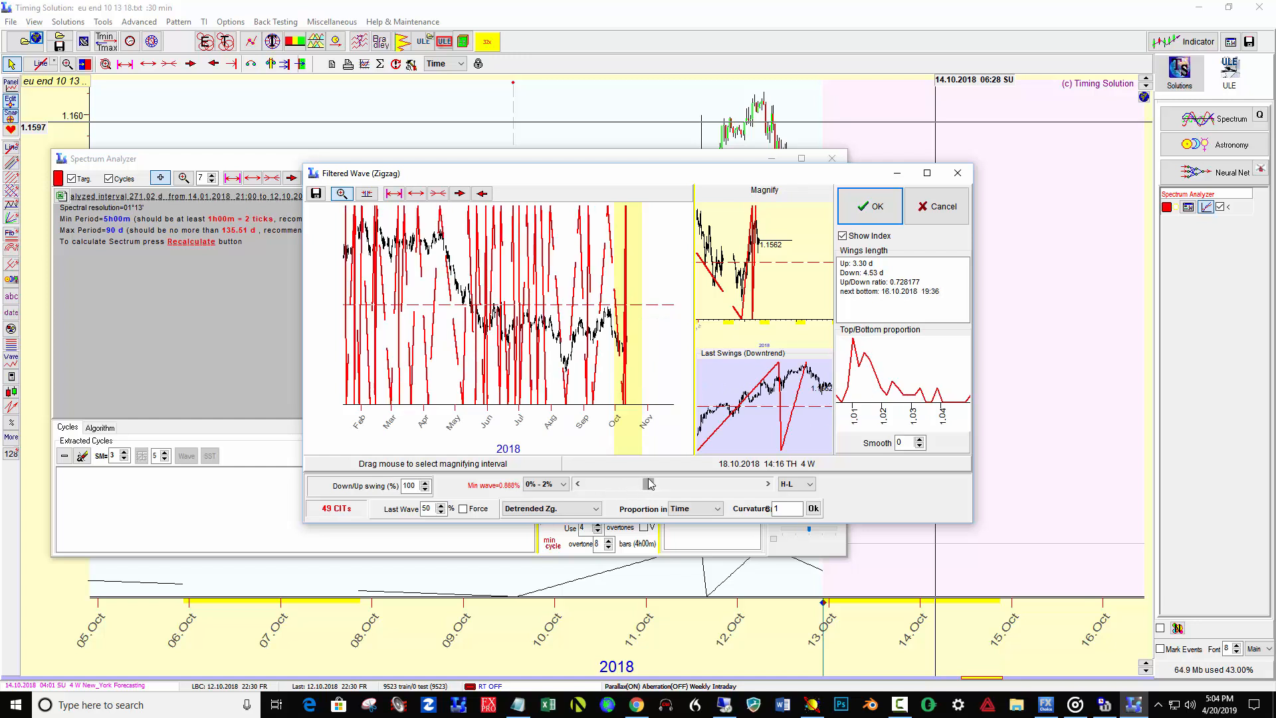
pyautogui.moveTo(650, 484); pyautogui.dragTo(624, 491)
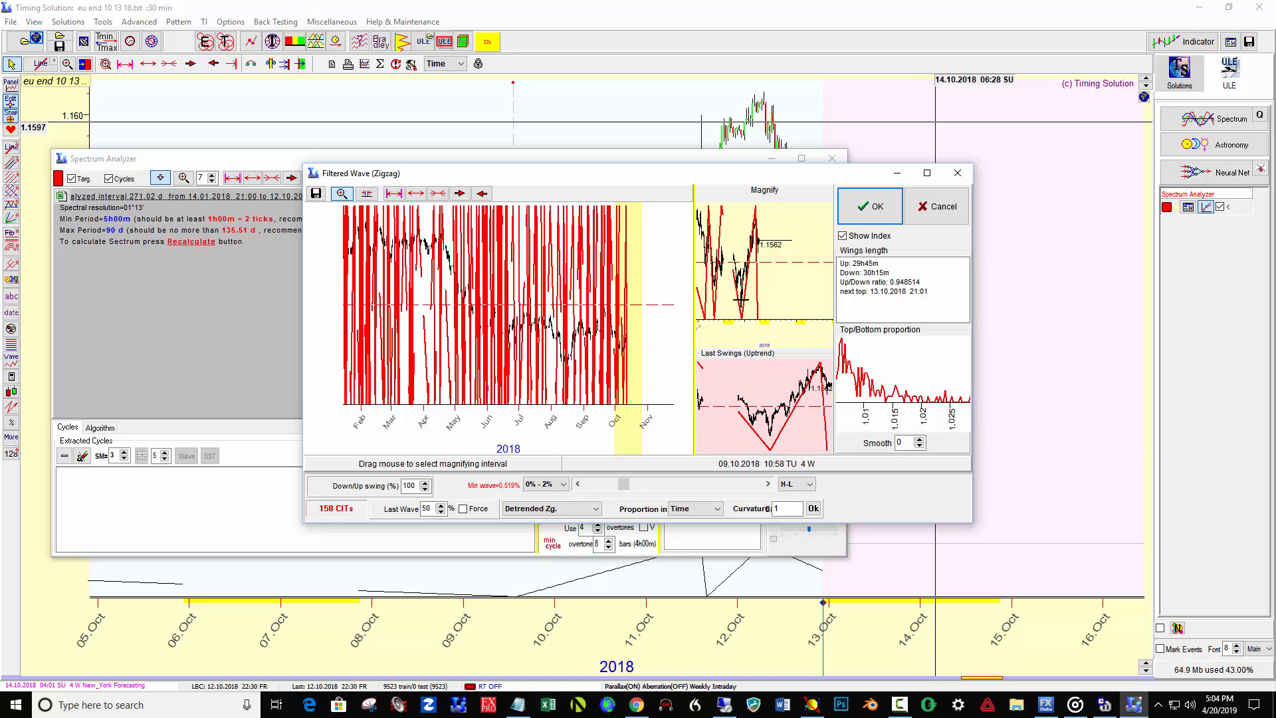
# Magnify the October swings more closely, set the zigzag's minimum wave to 0.656% and accept the filter
pyautogui.moveTo(722, 261); pyautogui.dragTo(789, 311)
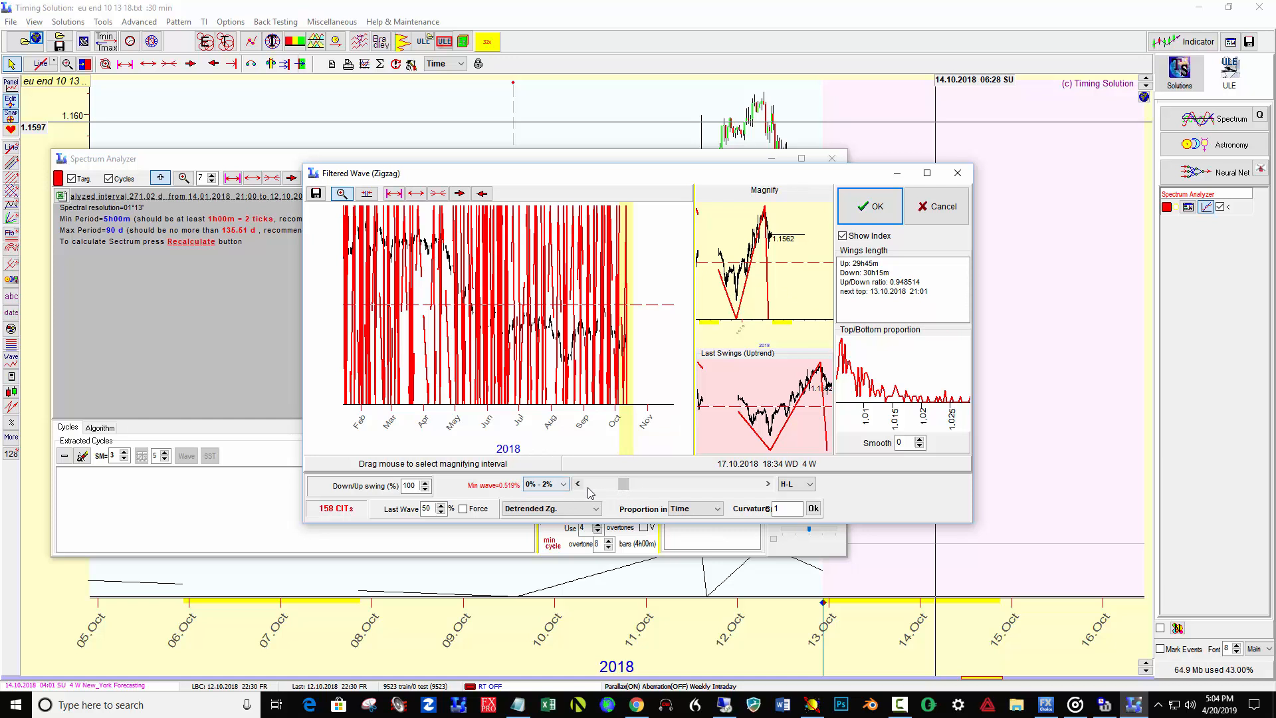
pyautogui.click(769, 485)
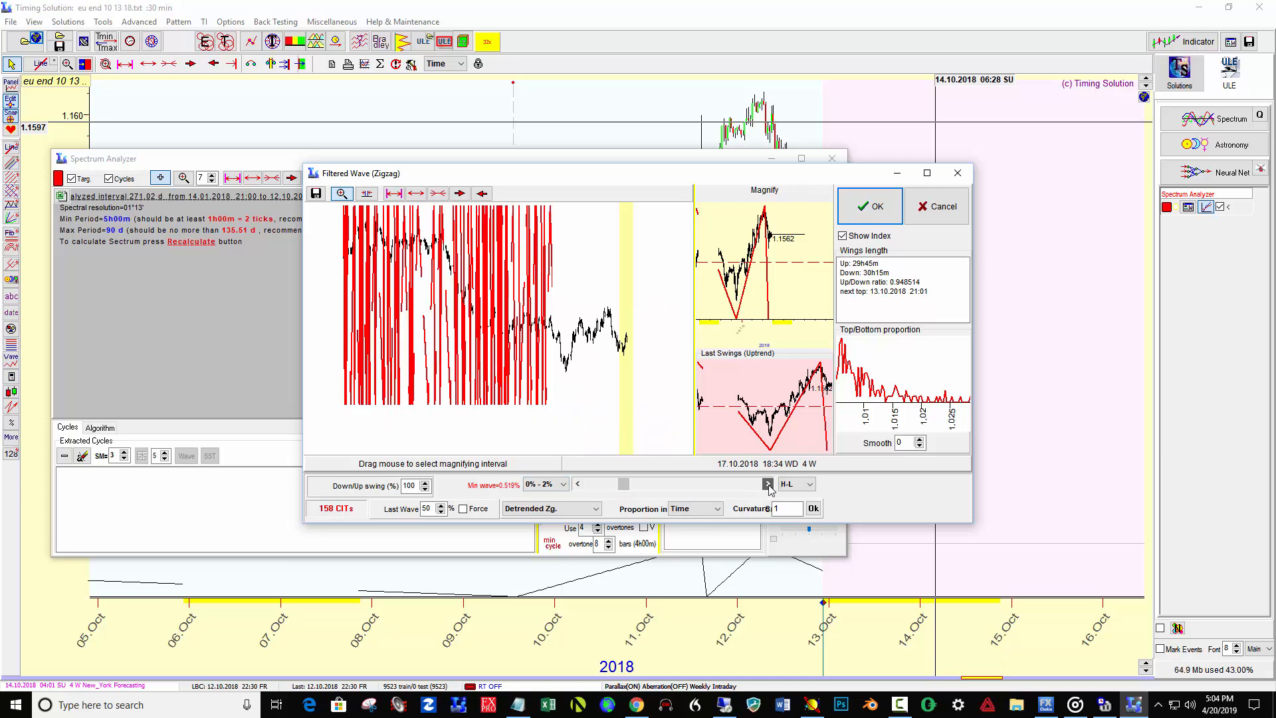
pyautogui.moveTo(632, 490); pyautogui.dragTo(638, 488)
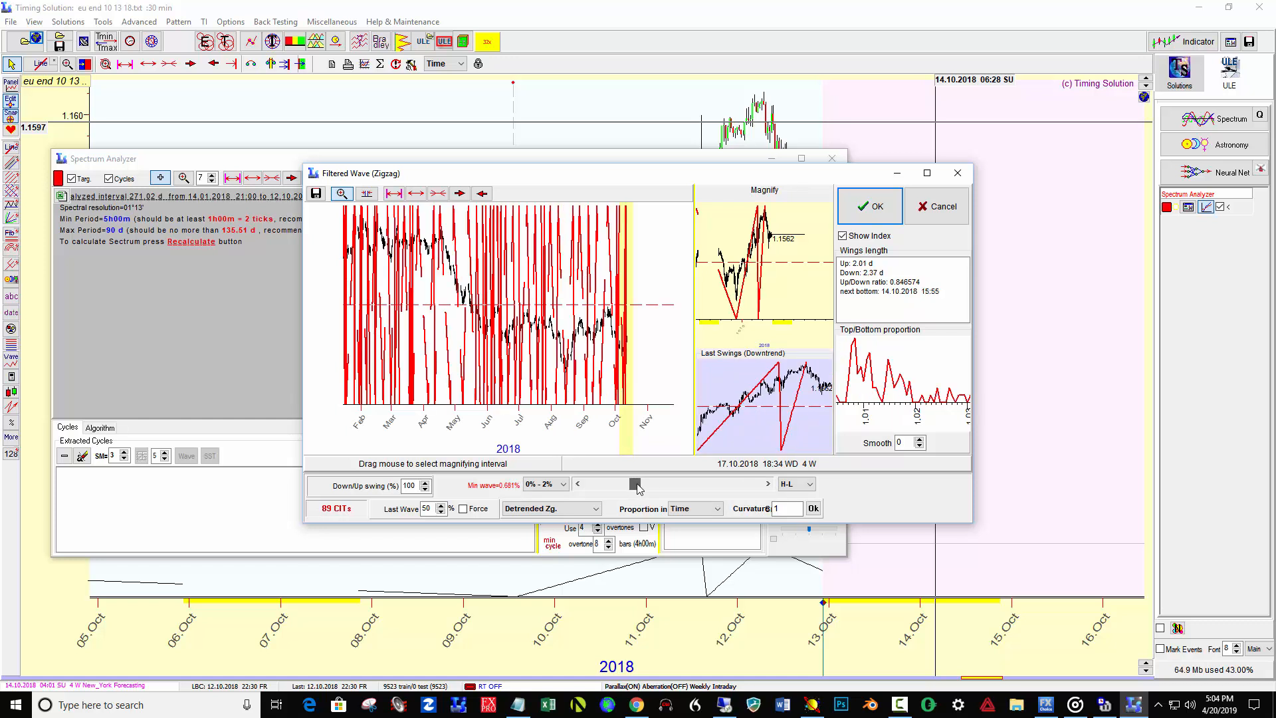
pyautogui.moveTo(638, 488); pyautogui.dragTo(638, 488)
pyautogui.moveTo(640, 489); pyautogui.dragTo(630, 488)
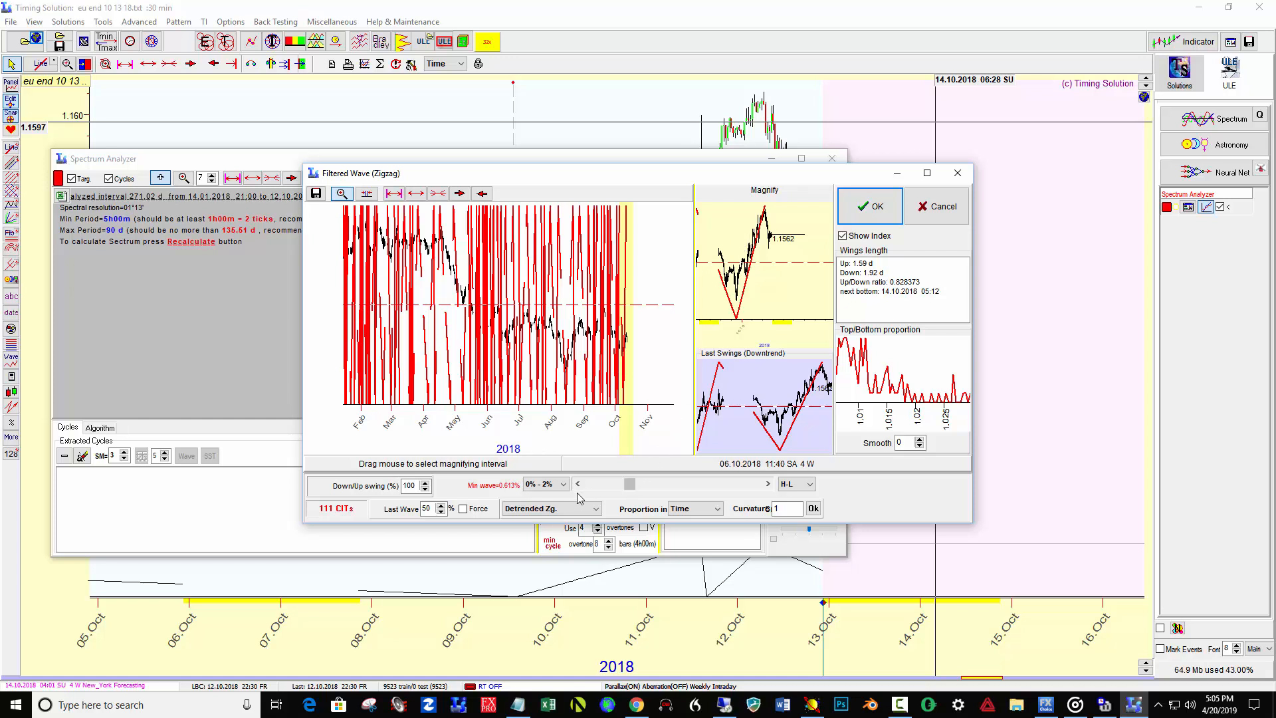
pyautogui.click(769, 485)
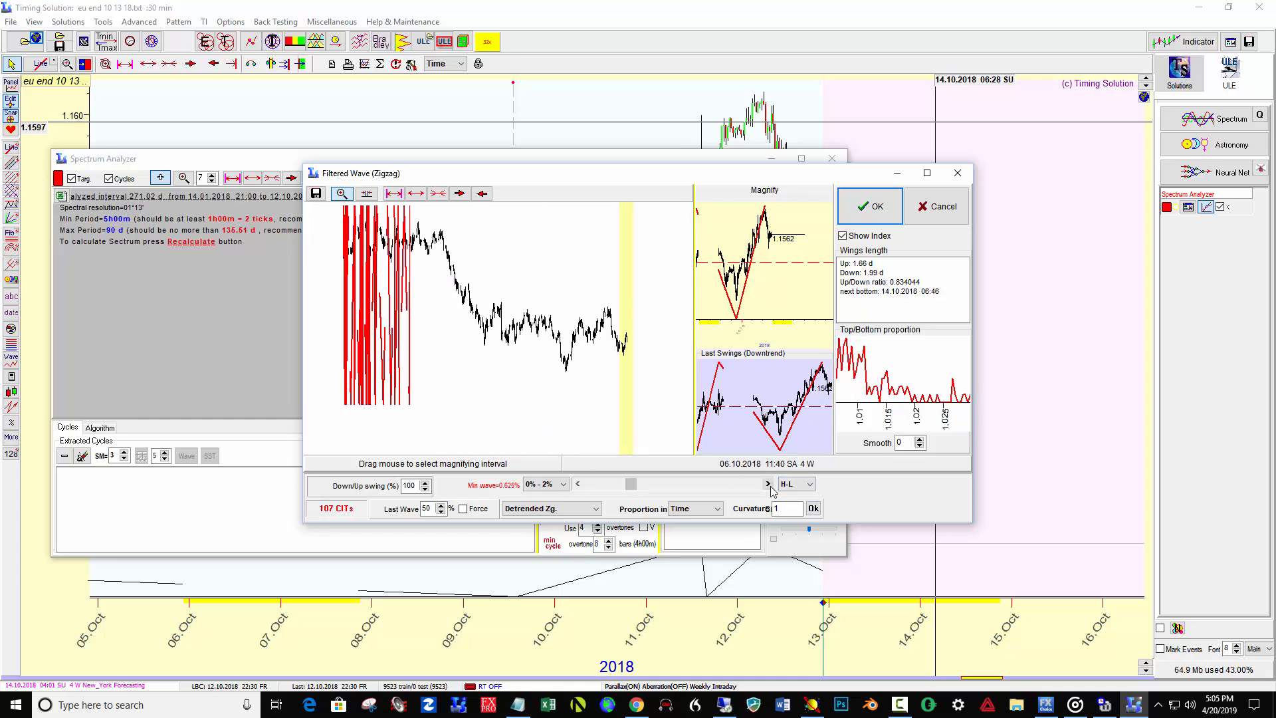
pyautogui.click(769, 485)
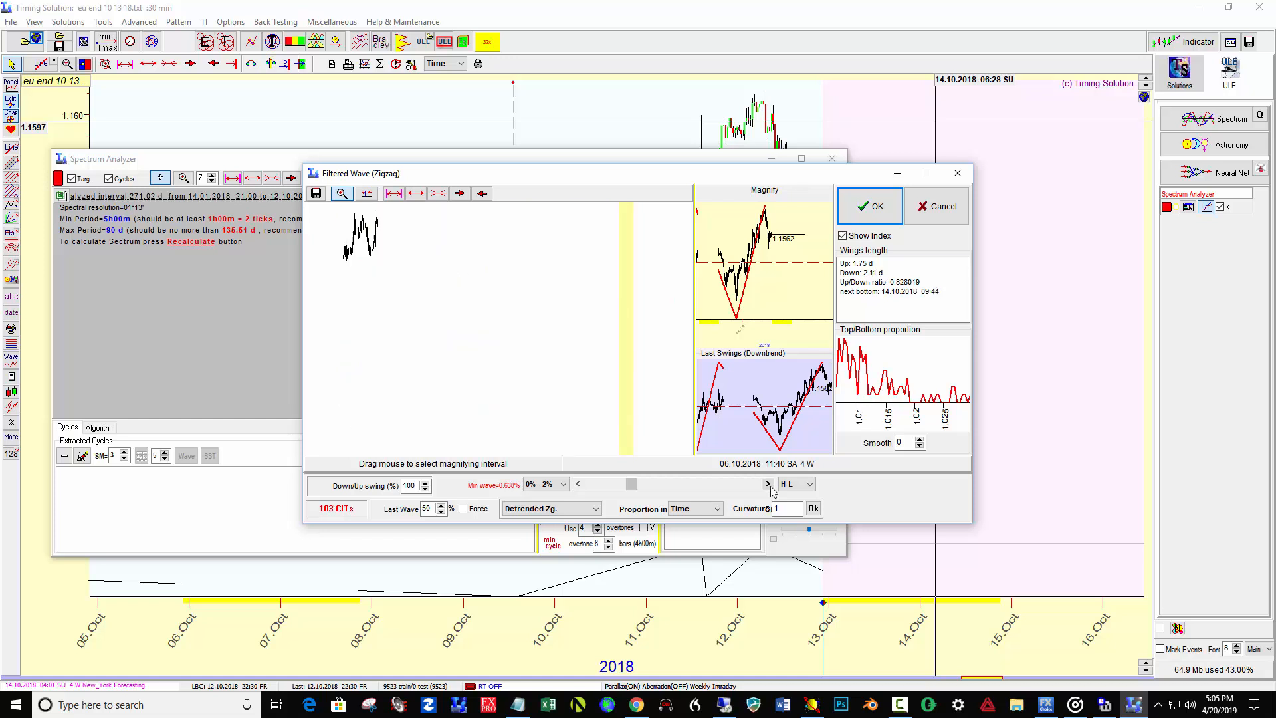
pyautogui.click(769, 486)
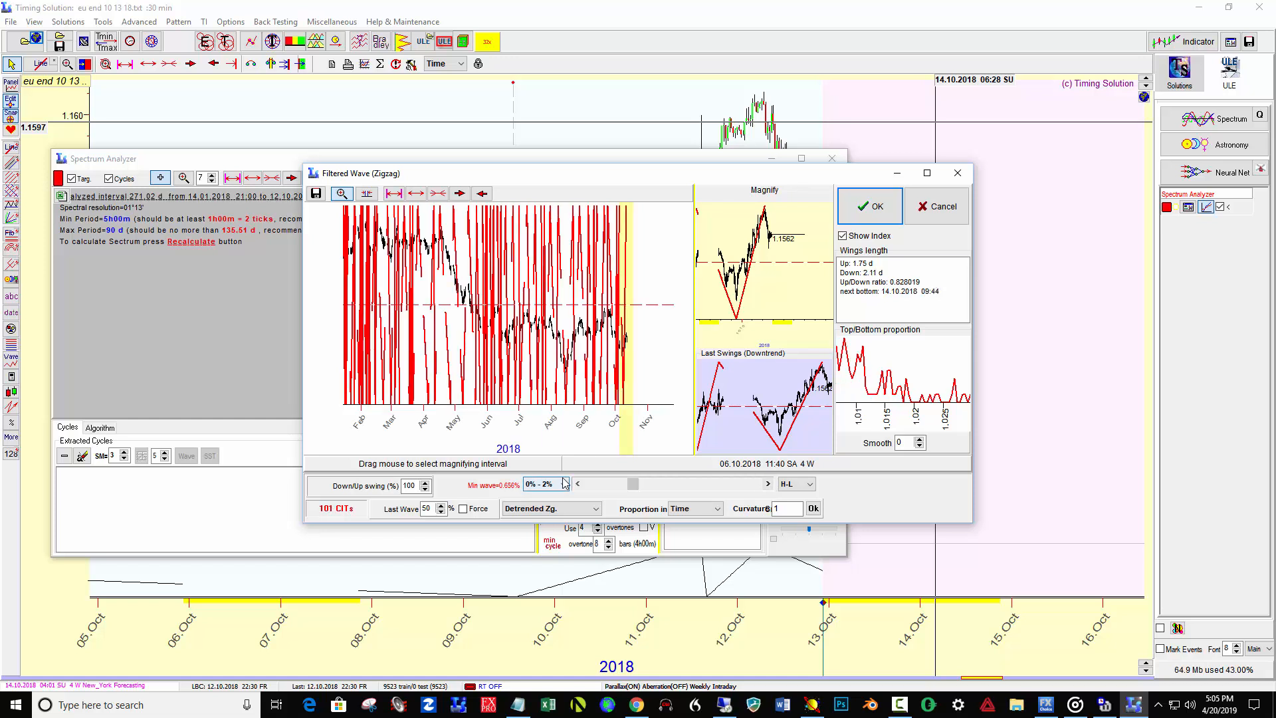
pyautogui.click(875, 207)
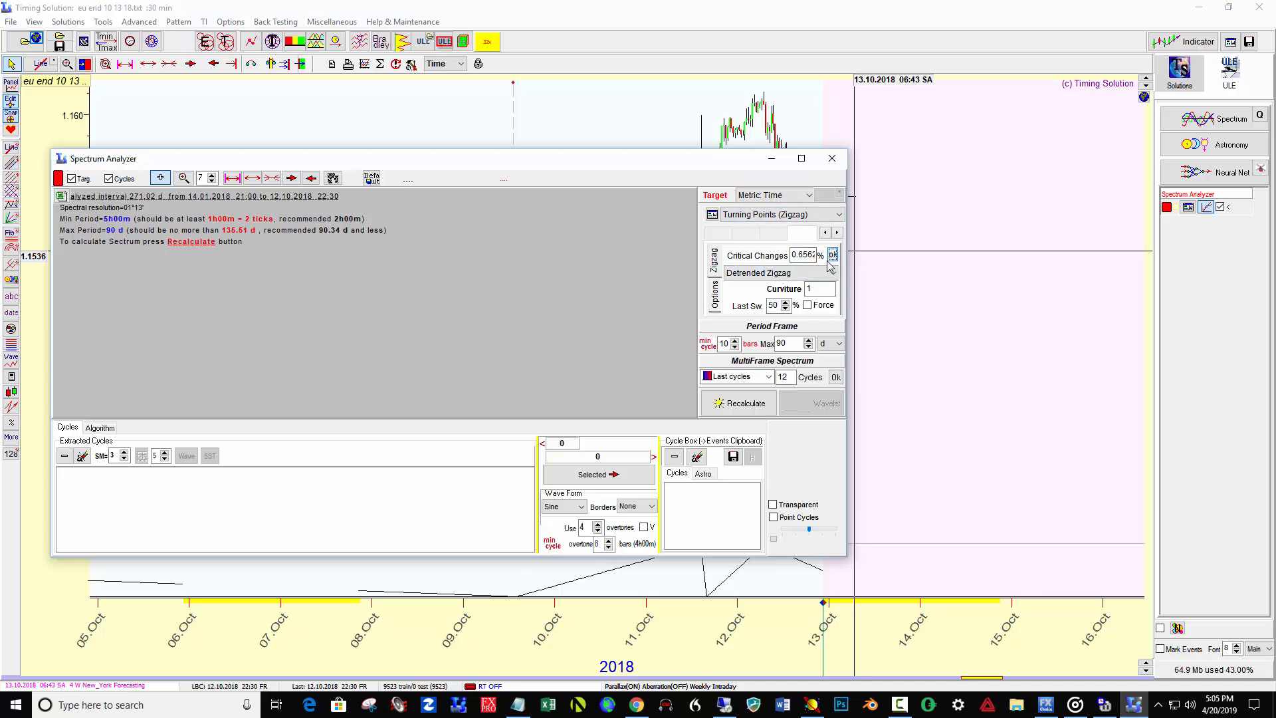
# Recalculate the spectrum and extract the cycles at the peaks of about 7.3, 9, 16.5 and 3.9 days
pyautogui.click(739, 404)
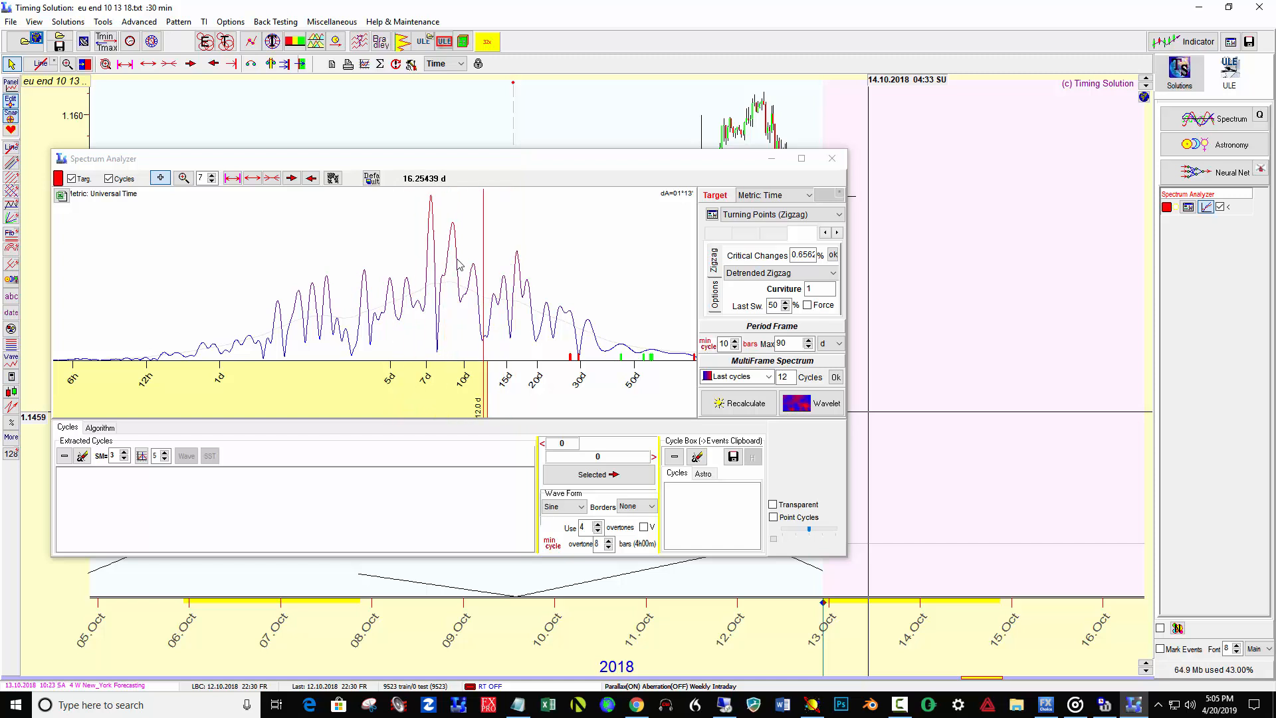
pyautogui.click(433, 213)
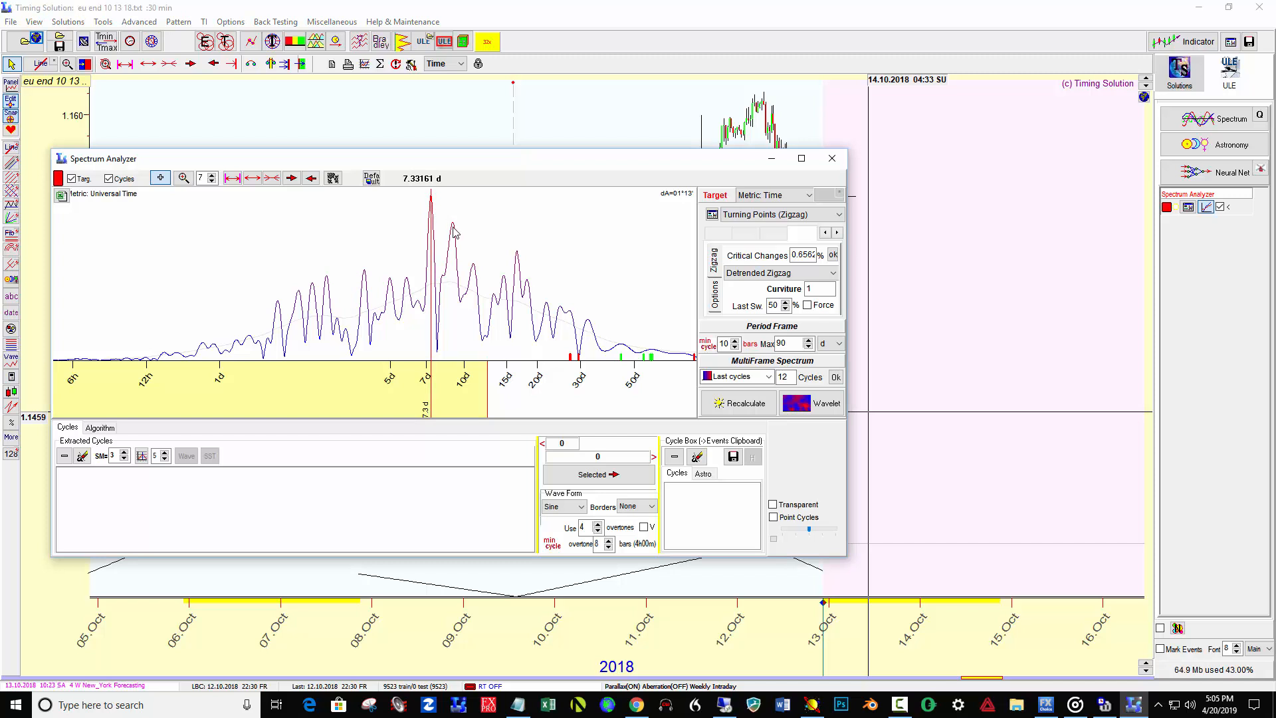
pyautogui.click(517, 269)
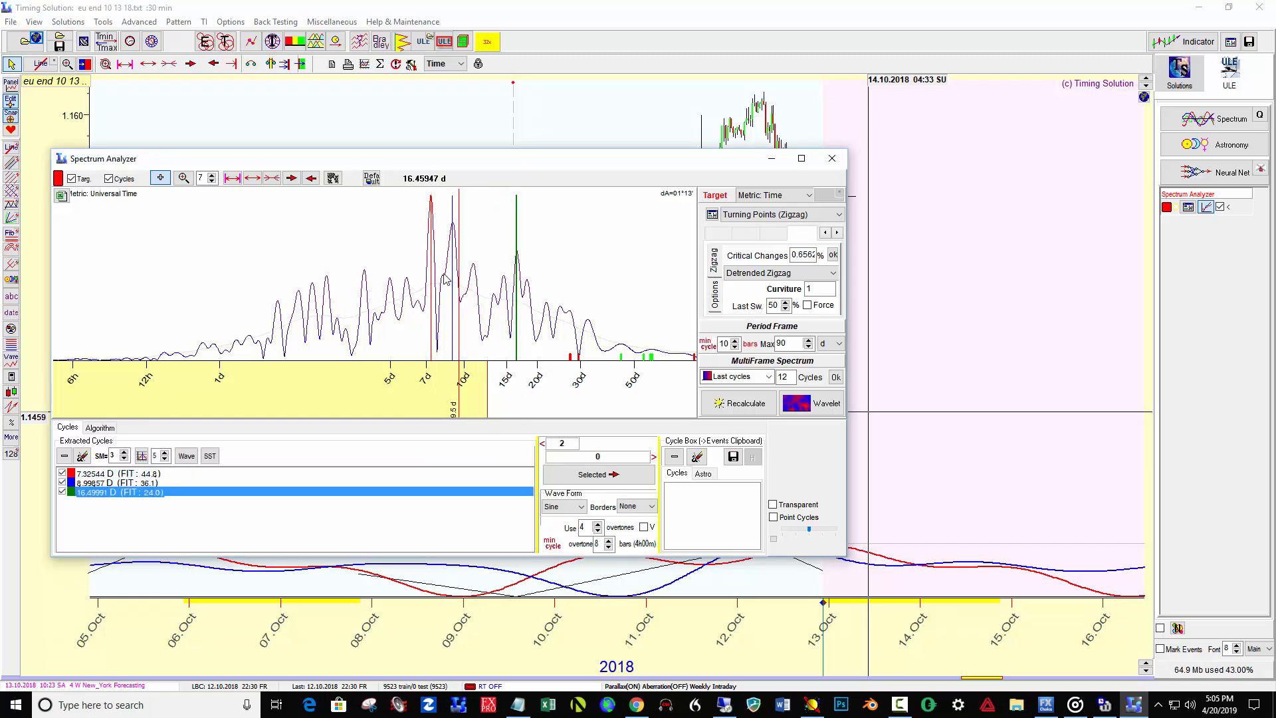
pyautogui.click(365, 287)
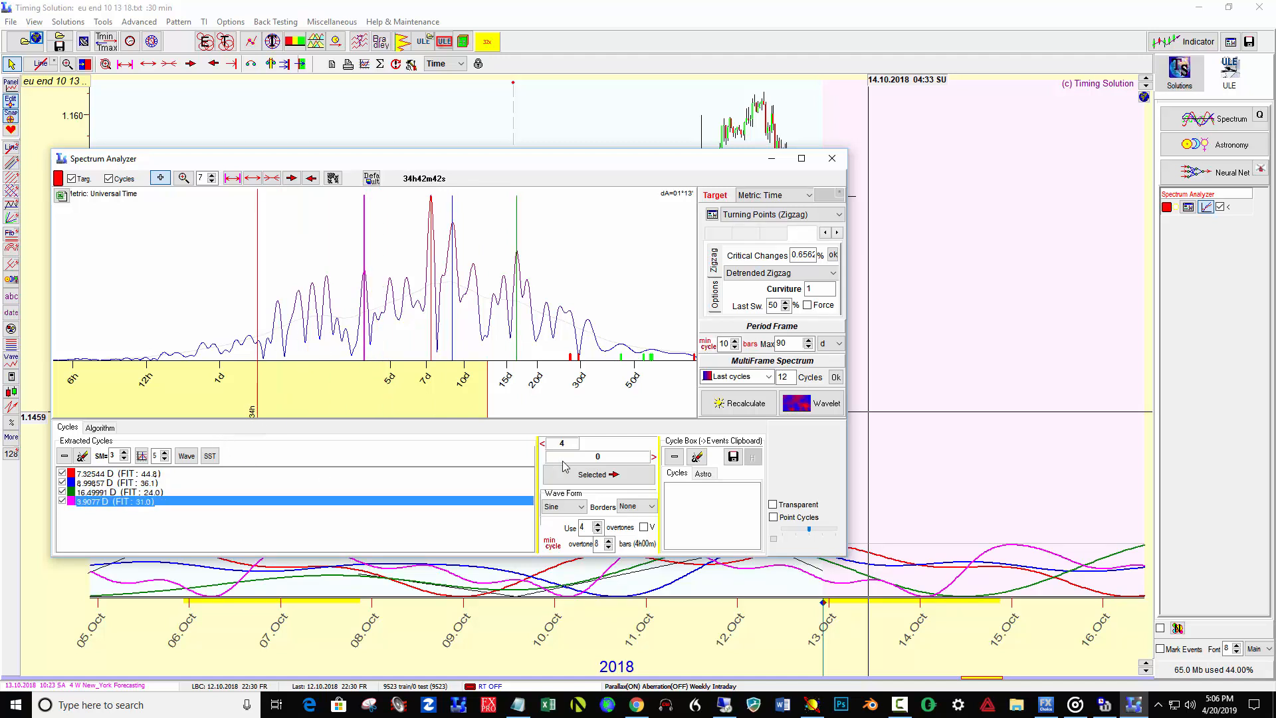
# Send the selected cycles to the Cycle Box, open them in the Harmonic Box and magnify the projection around mid-October
pyautogui.click(601, 478)
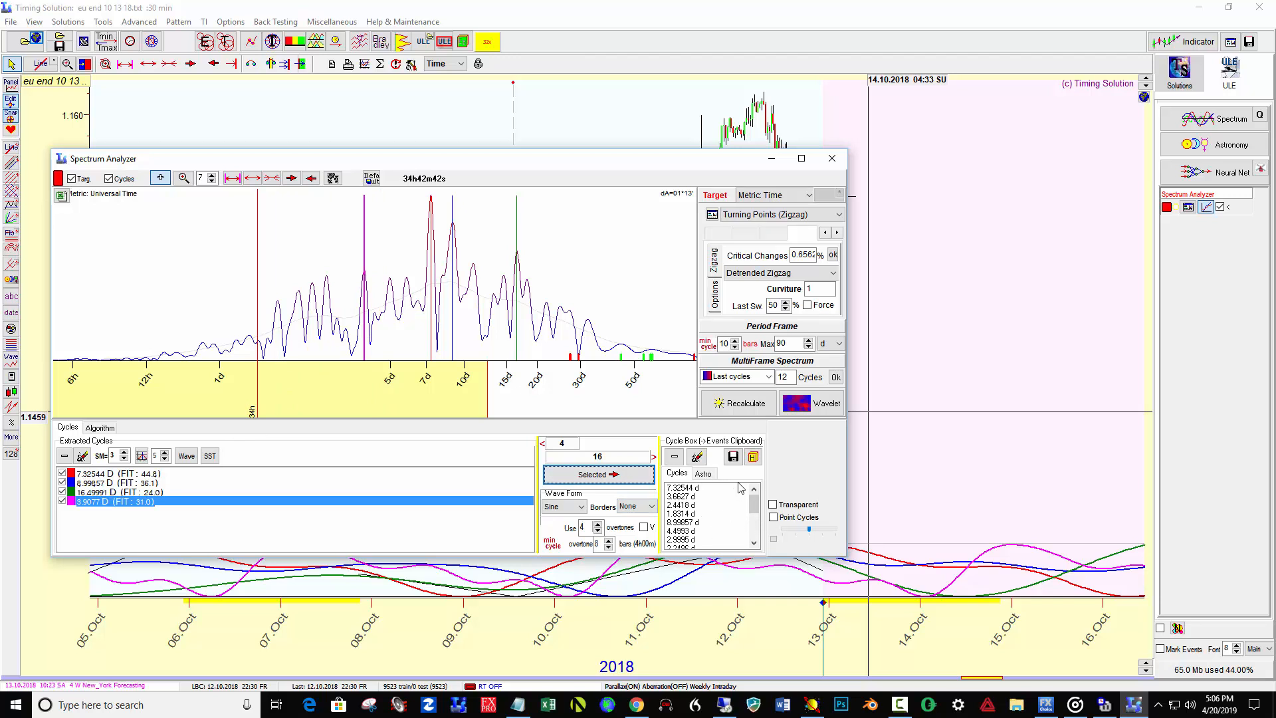
pyautogui.click(753, 457)
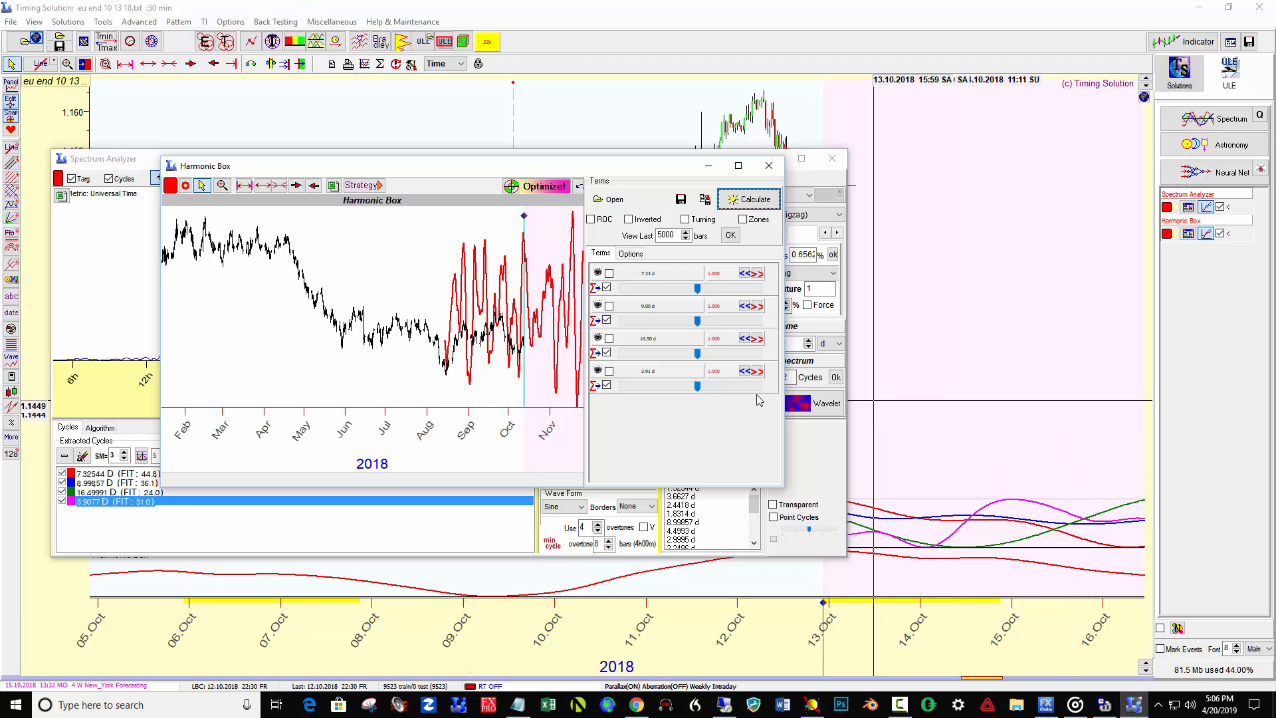
pyautogui.moveTo(511, 369); pyautogui.dragTo(533, 403)
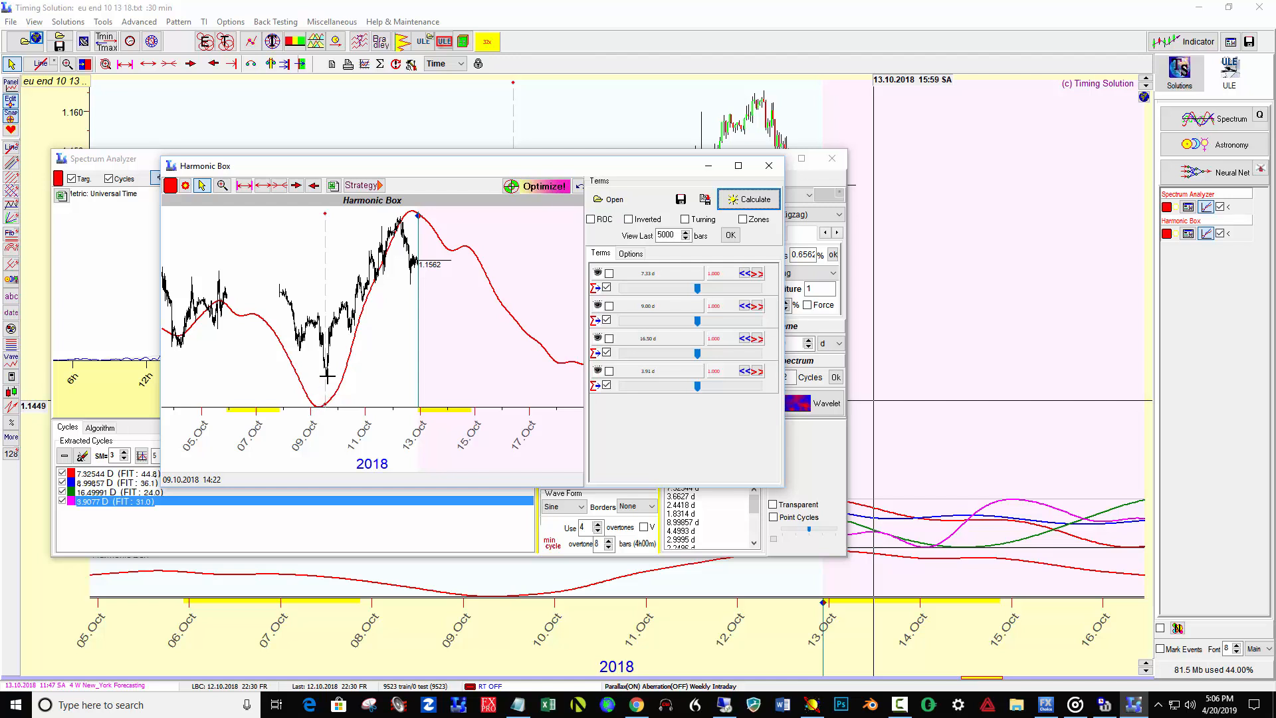
pyautogui.moveTo(267, 324); pyautogui.dragTo(442, 394)
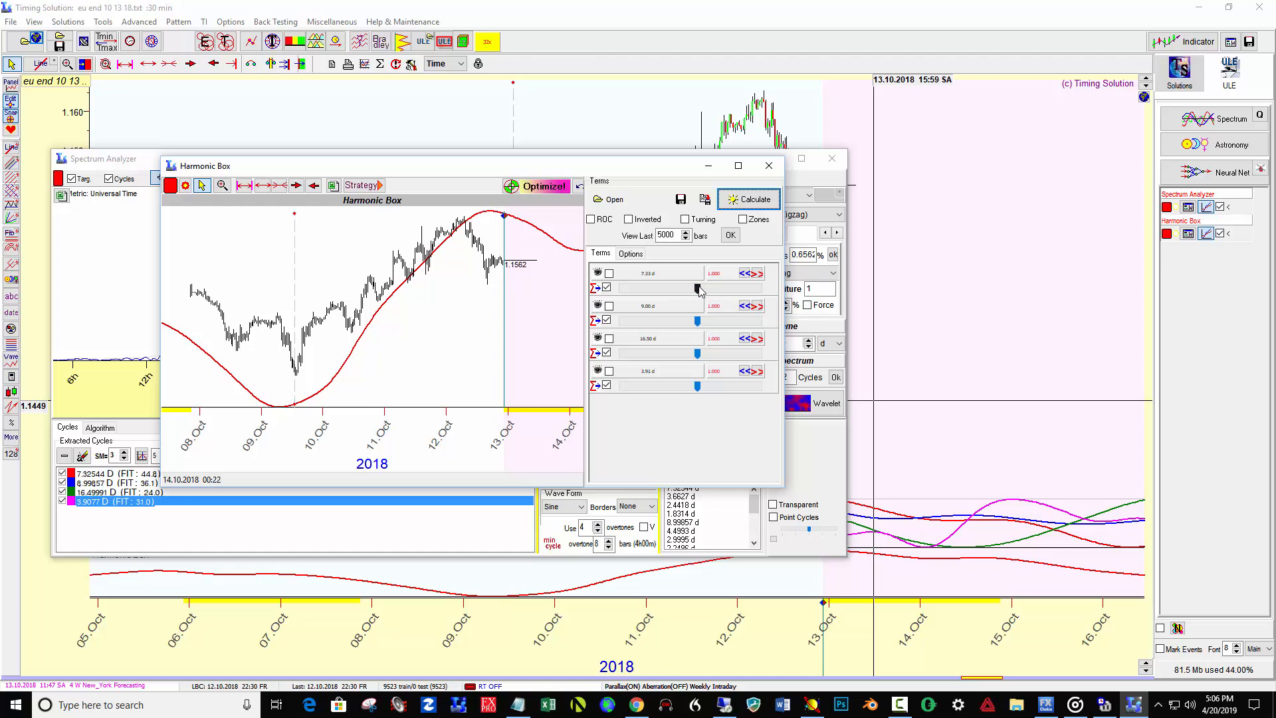
# Lower the 7.3-day cycle's weight to 0.72 and raise the 9-day cycle's weight to 10
pyautogui.moveTo(699, 287); pyautogui.dragTo(697, 288)
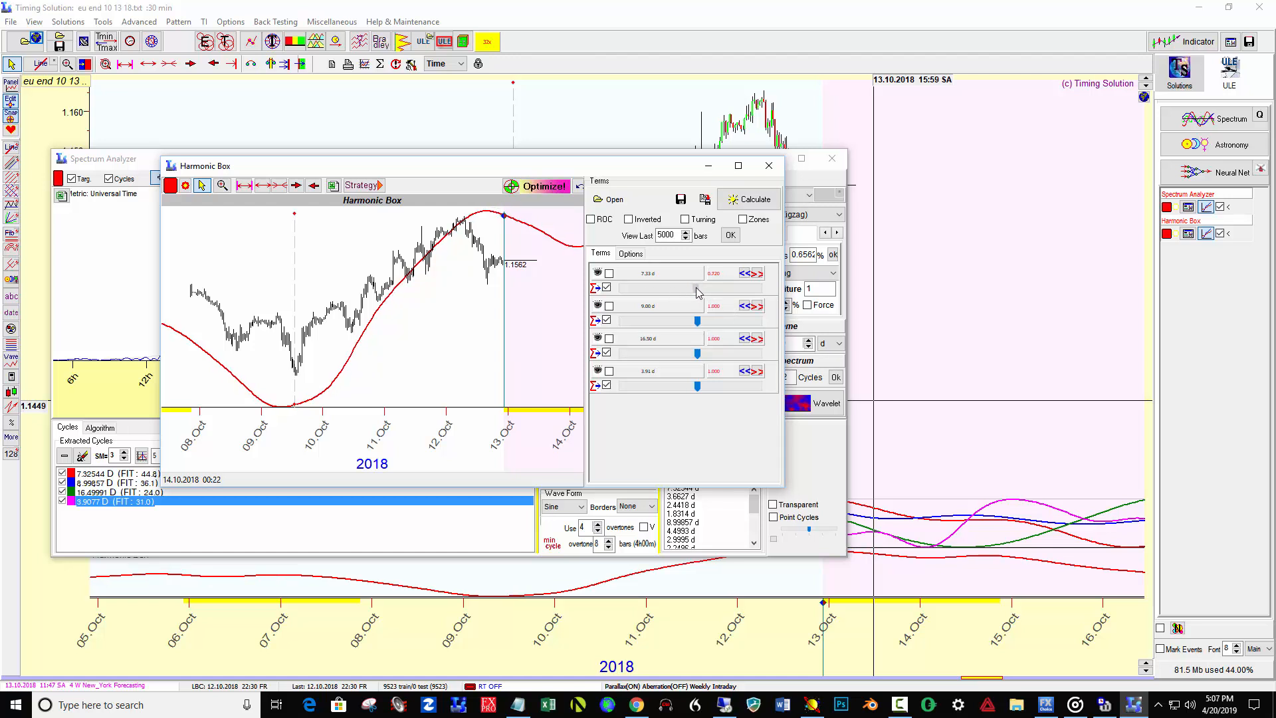
pyautogui.click(703, 321)
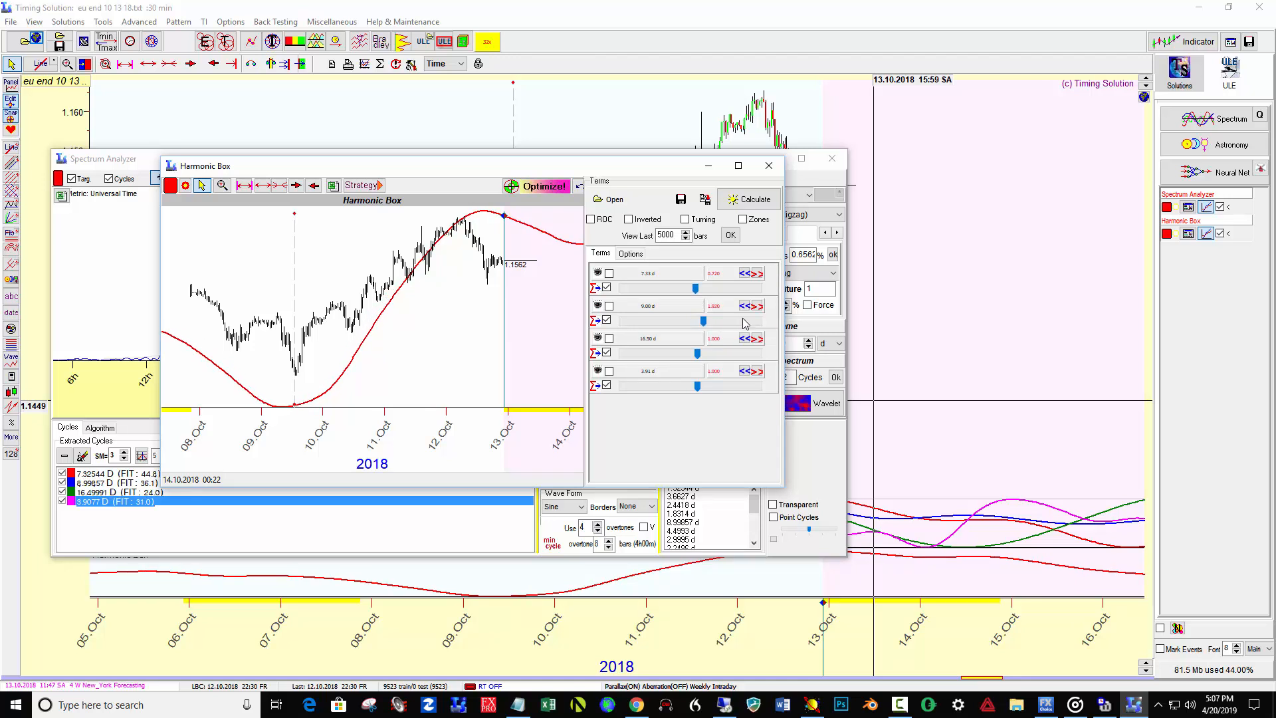
pyautogui.click(707, 320)
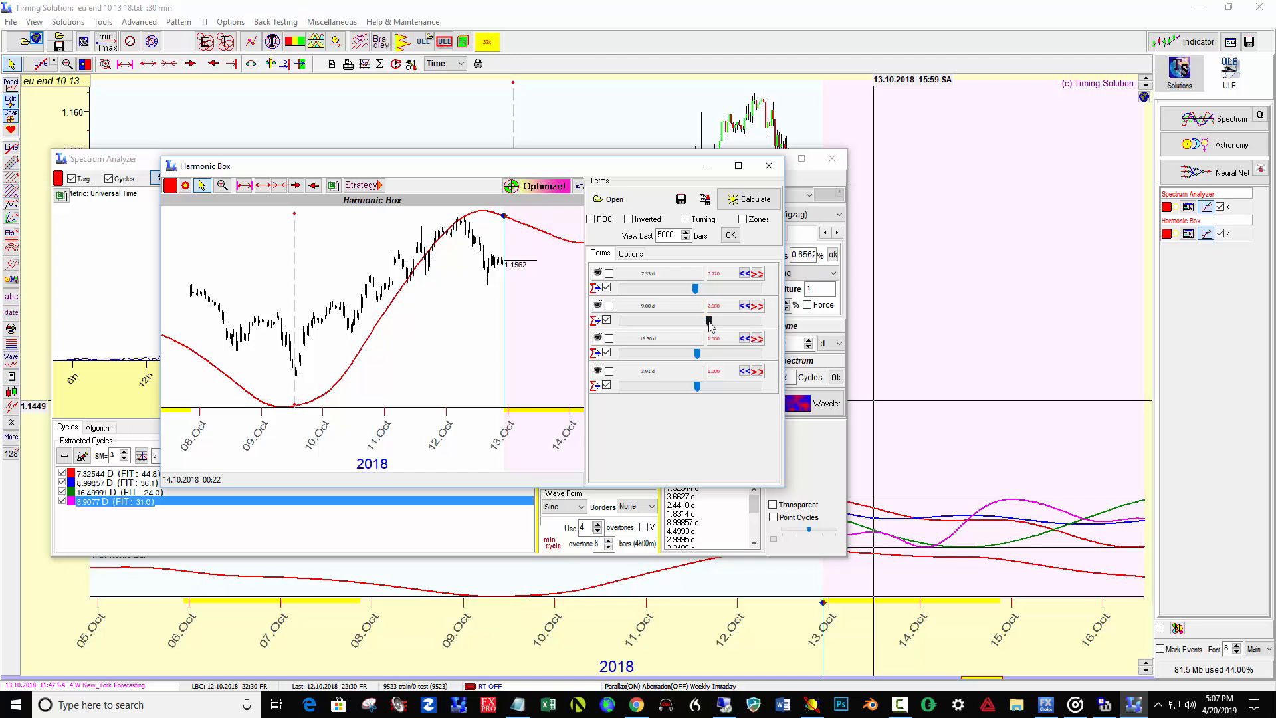
pyautogui.moveTo(709, 321); pyautogui.dragTo(763, 324)
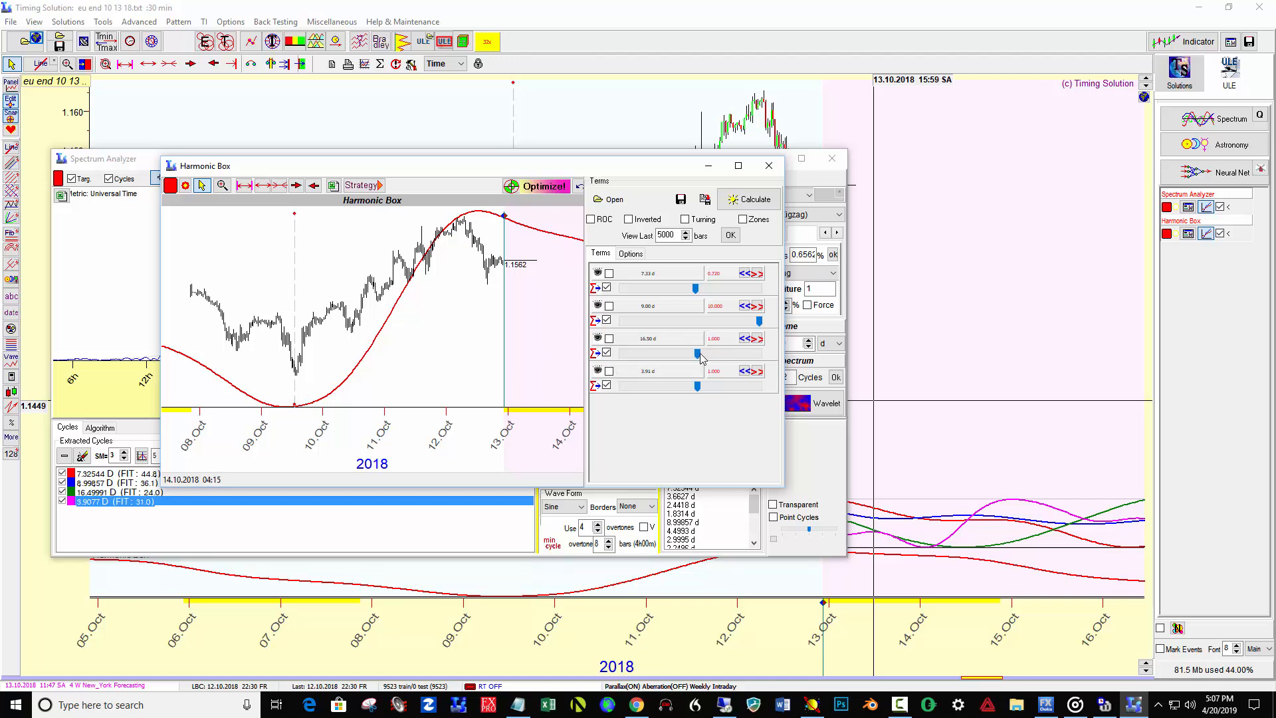
# Tune the weights to about −2.3 for the 16.5-day, 4.4 for the 3.9-day and −0.7 for the 7.3-day cycle
pyautogui.moveTo(700, 354); pyautogui.dragTo(622, 377)
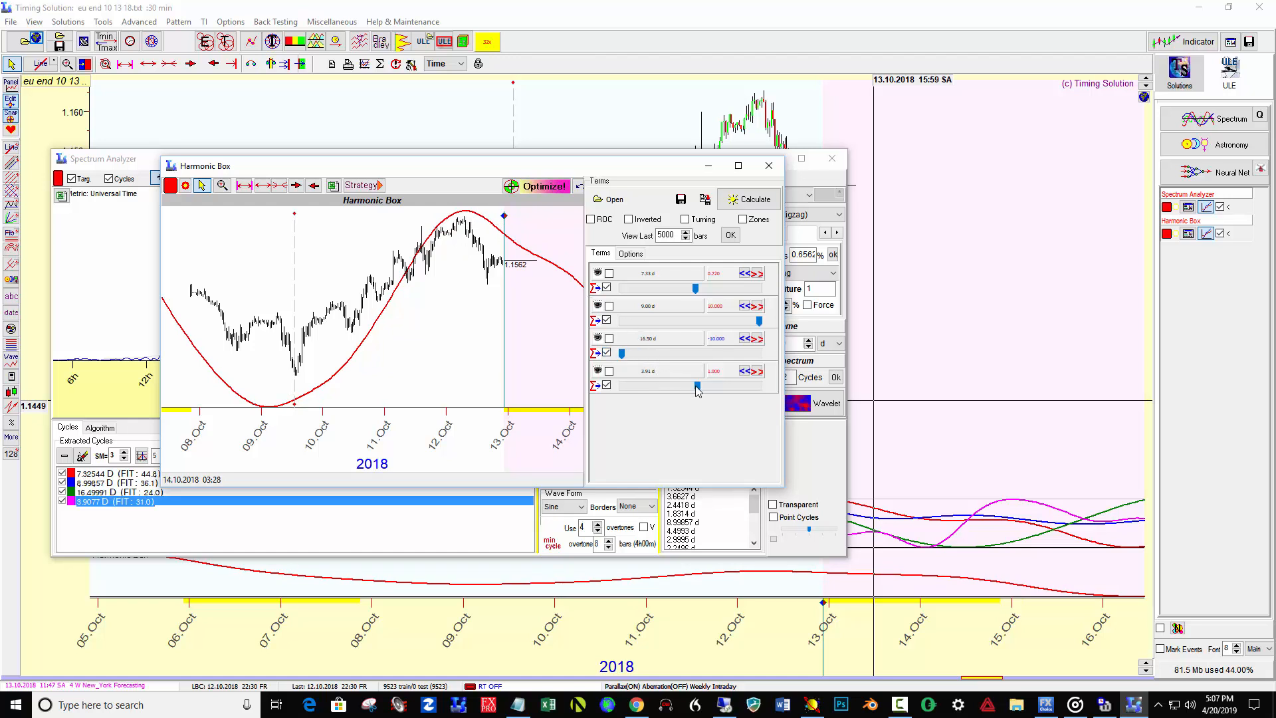
pyautogui.moveTo(697, 386); pyautogui.dragTo(744, 392)
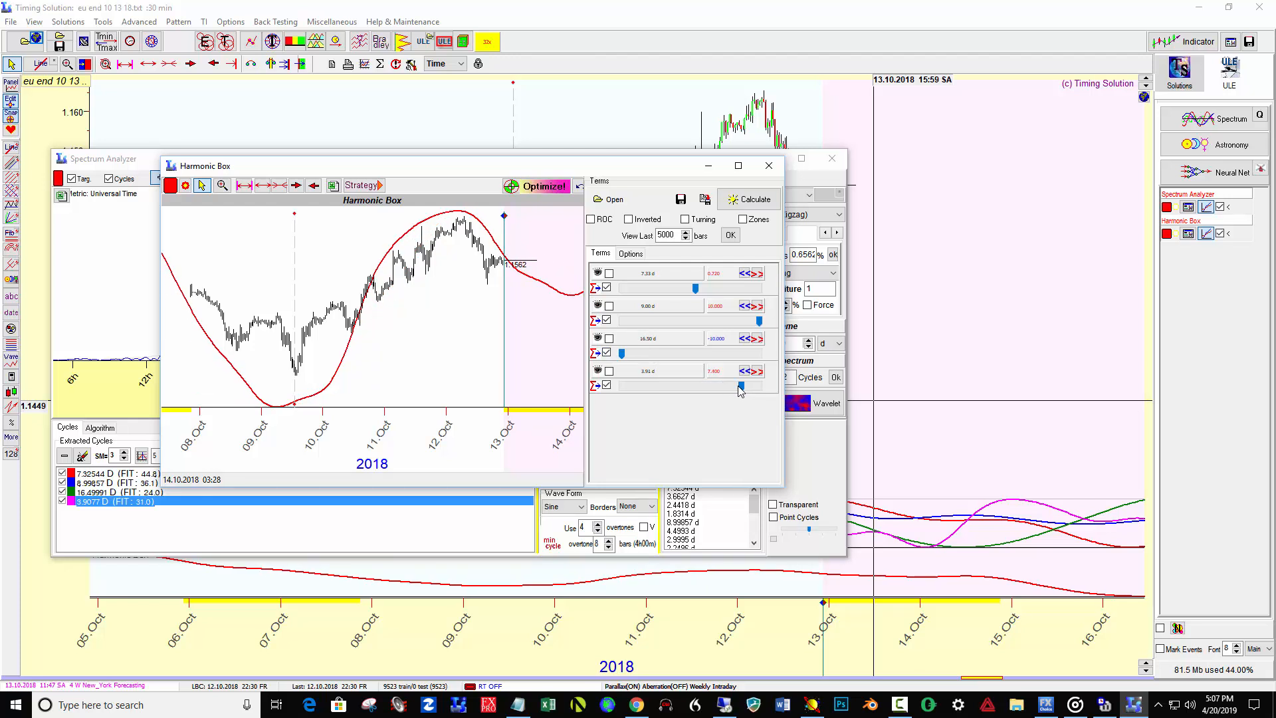
pyautogui.moveTo(740, 391); pyautogui.dragTo(723, 386)
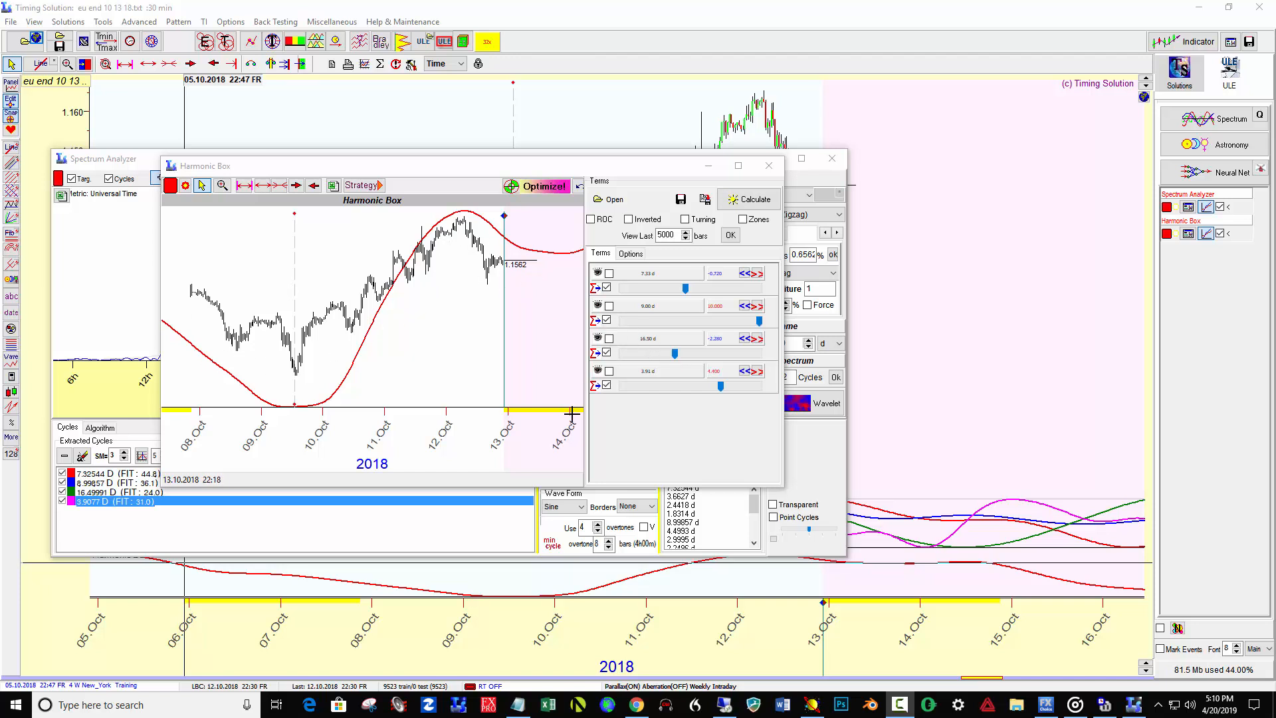
# Minimize the Harmonic Box and Spectrum Analyzer windows and overlay the Harmonic Box projection on the price chart
pyautogui.click(709, 167)
pyautogui.click(772, 159)
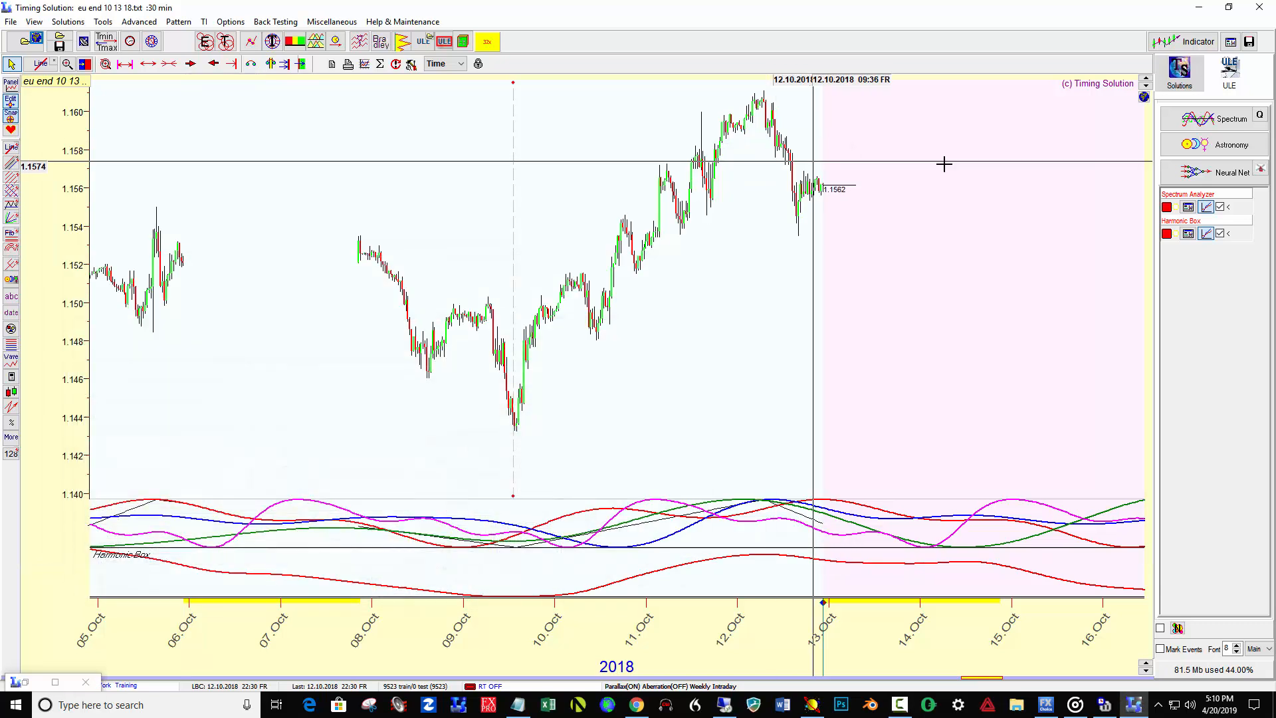
pyautogui.click(1208, 235)
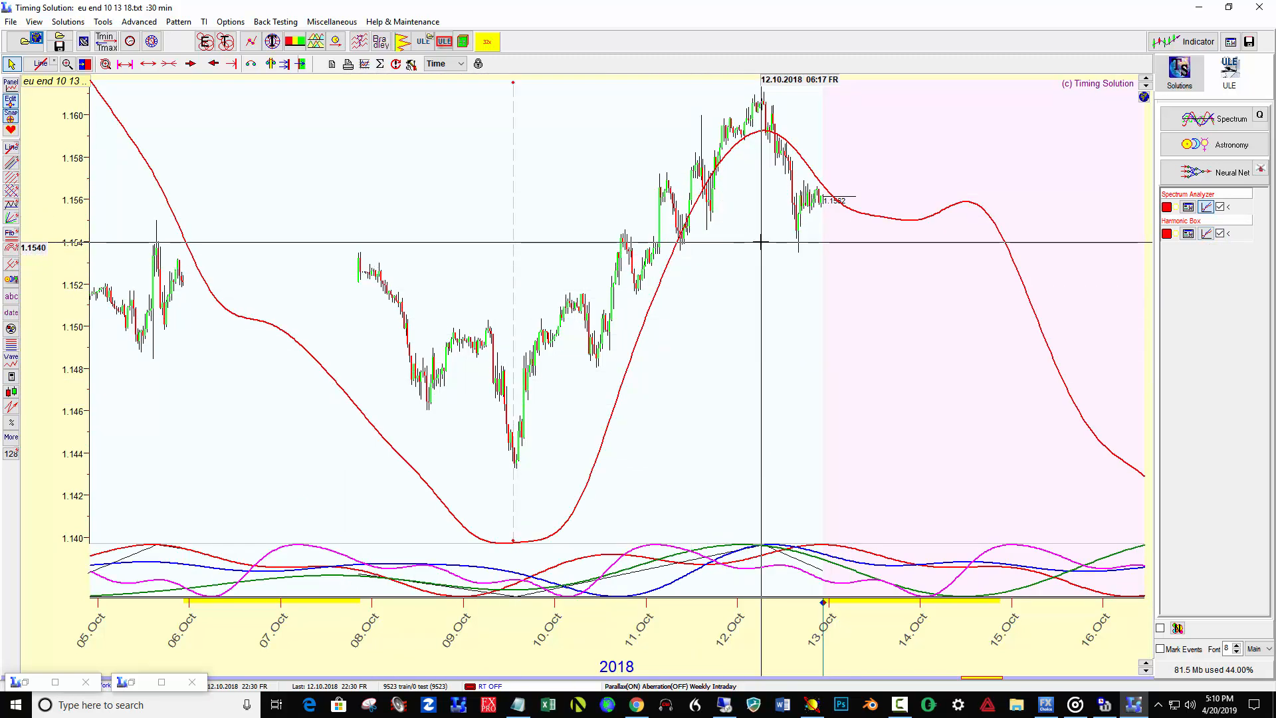
# Place a date mark at the projection's low on 17.10.2018 19:53 and accept its text options
pyautogui.moveTo(897, 326); pyautogui.dragTo(428, 391)
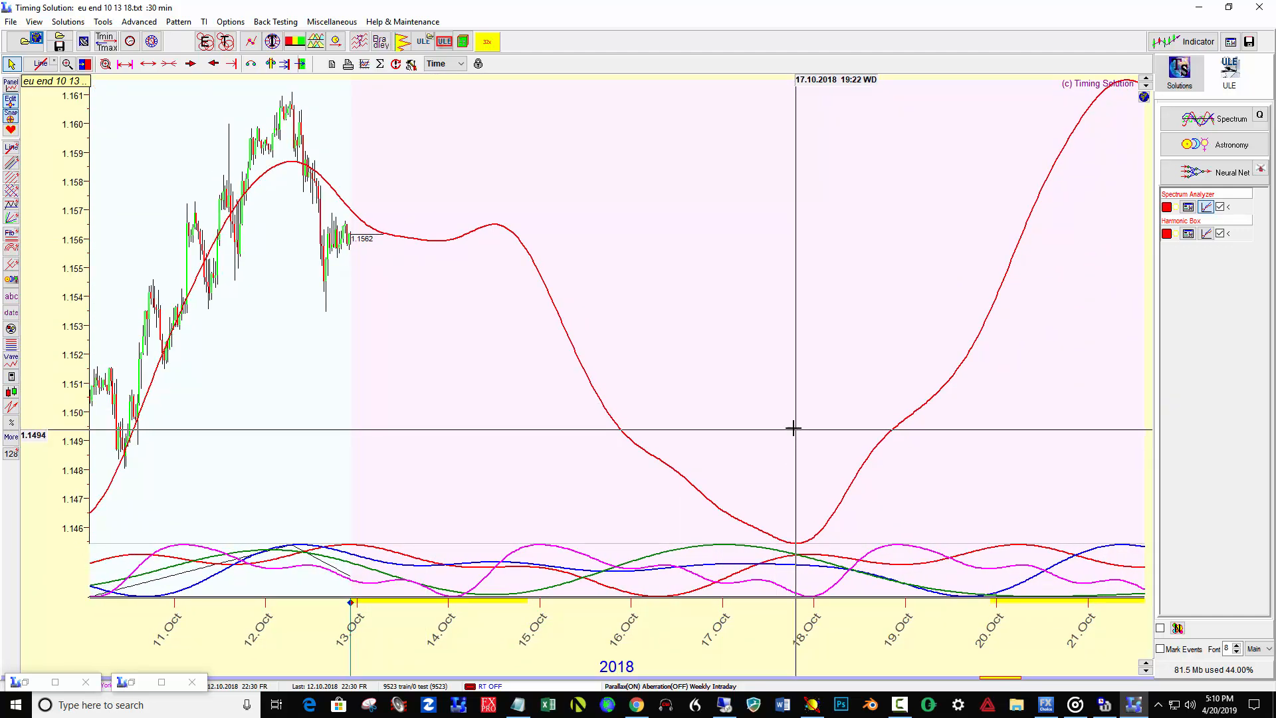
pyautogui.click(12, 314)
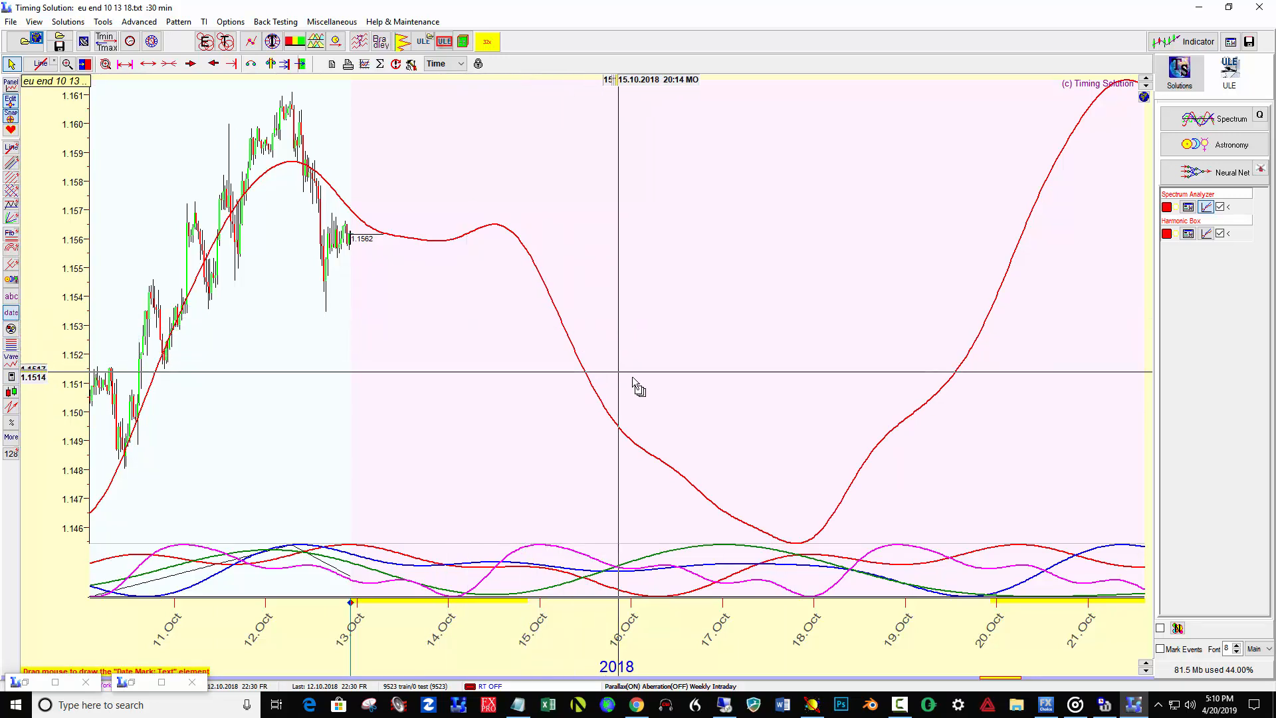
pyautogui.click(797, 446)
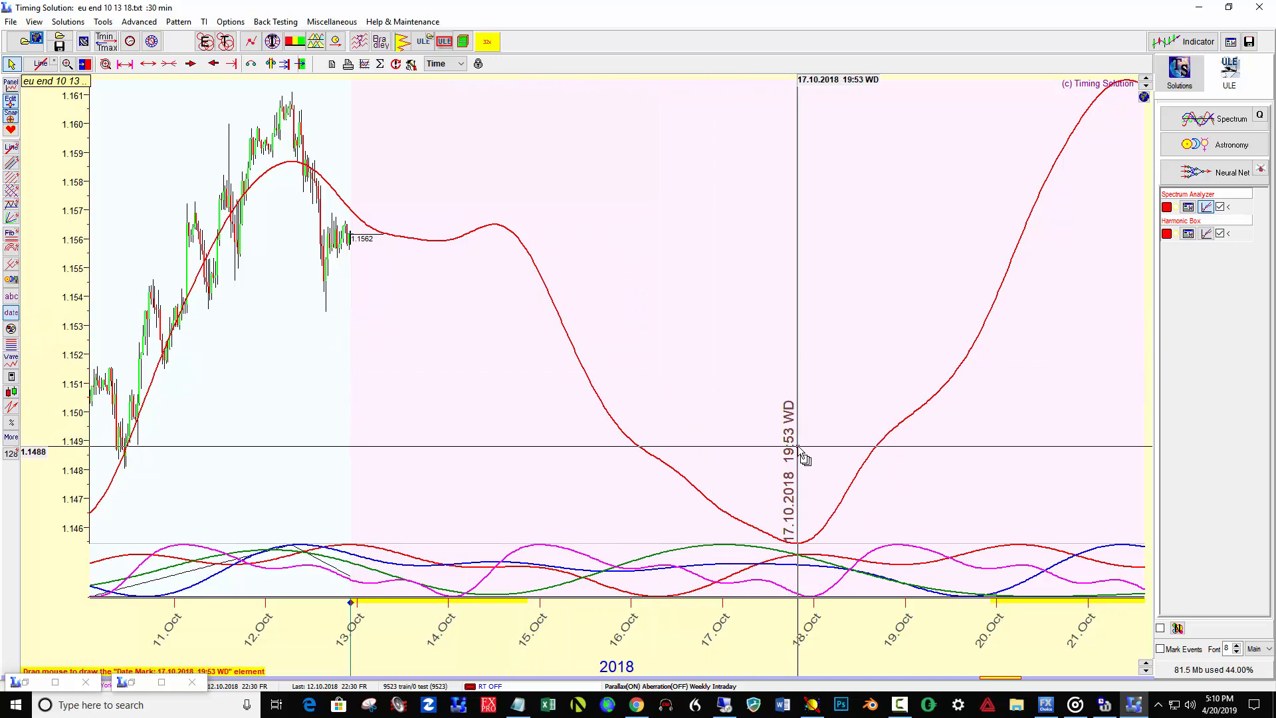
pyautogui.doubleClick(849, 90)
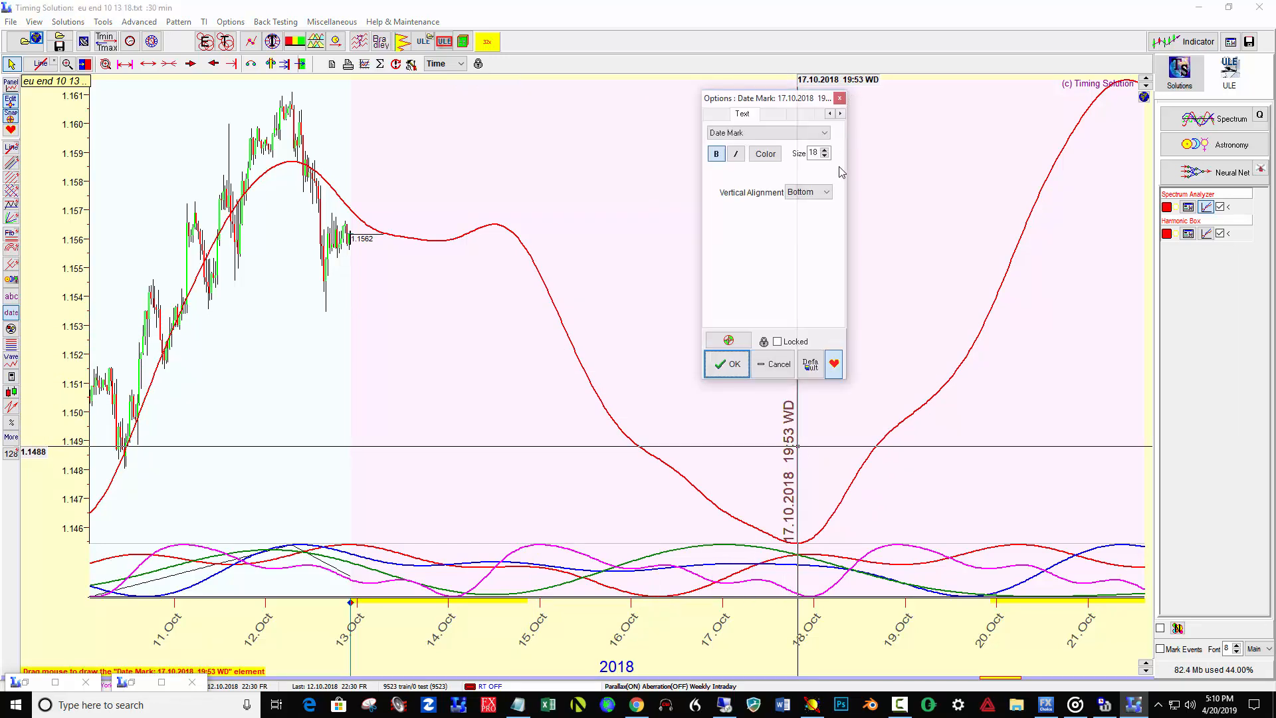
pyautogui.click(739, 375)
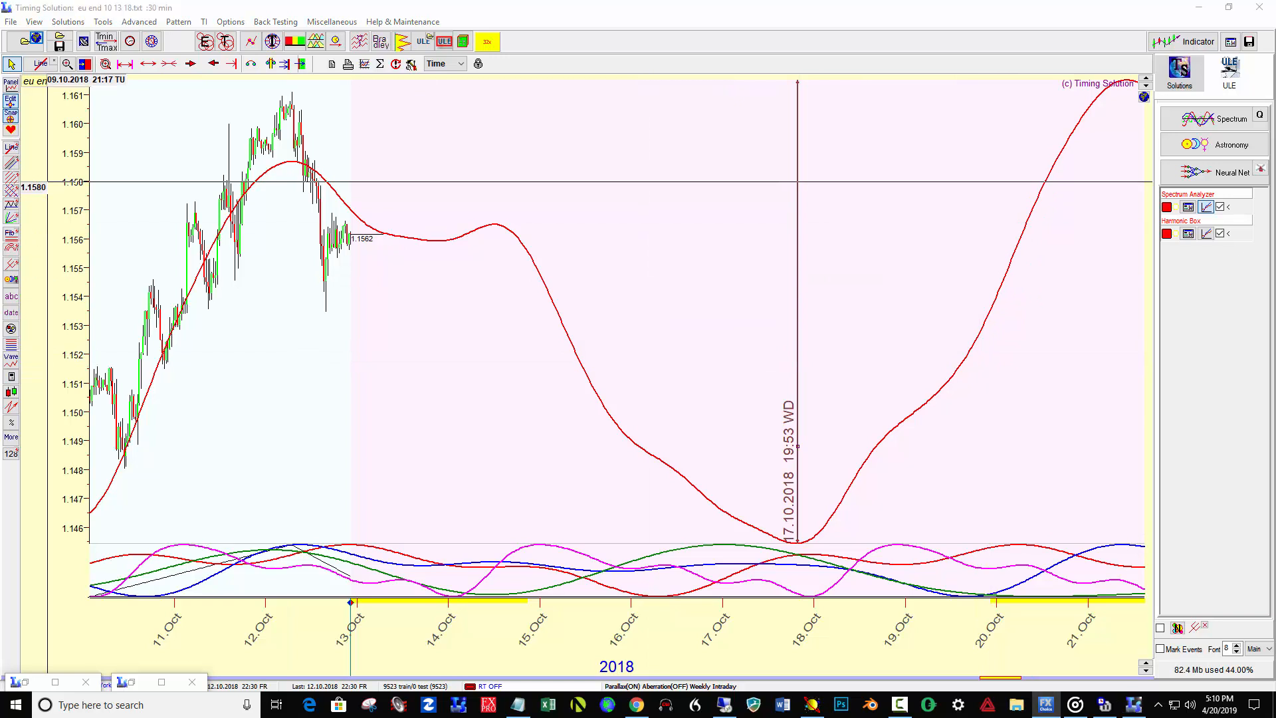
# Switch to the FXChoice EURUSD M30 chart, inspect the 18 October low and move the red trendlines near 13 and 18 October onto the price bars
pyautogui.moveTo(0, 61); pyautogui.dragTo(948, 29)
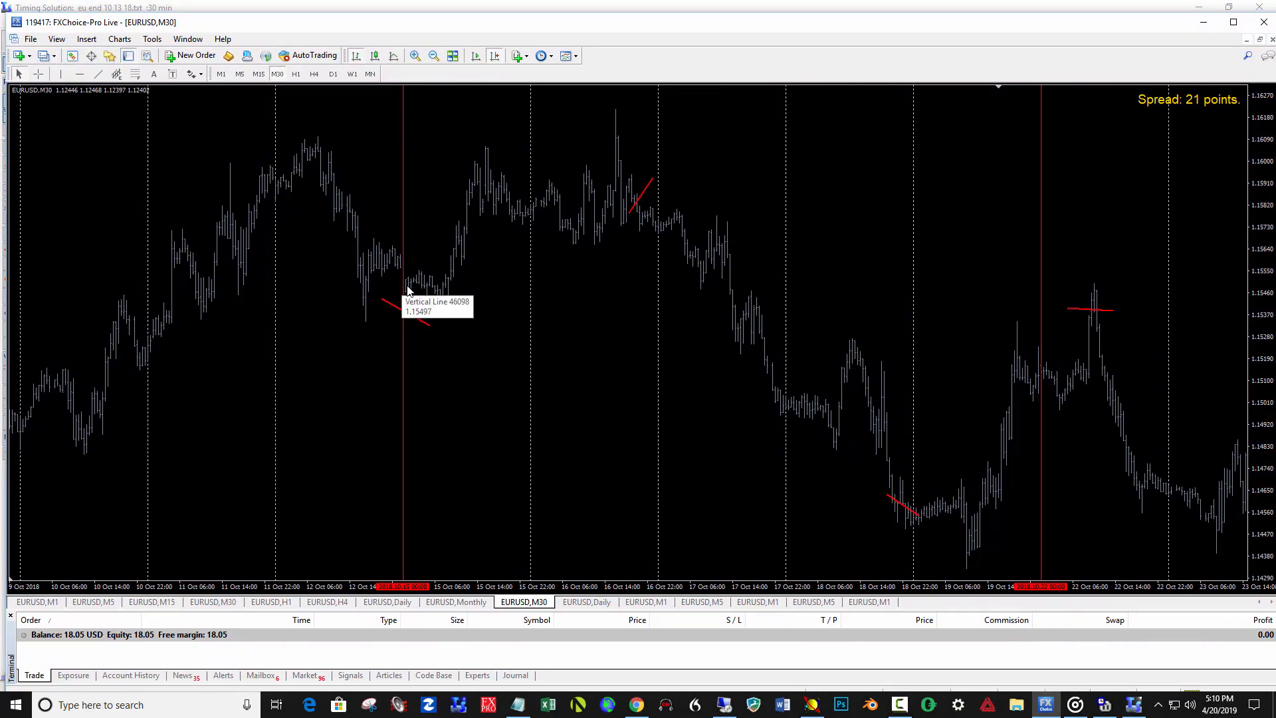
pyautogui.middleClick(895, 364)
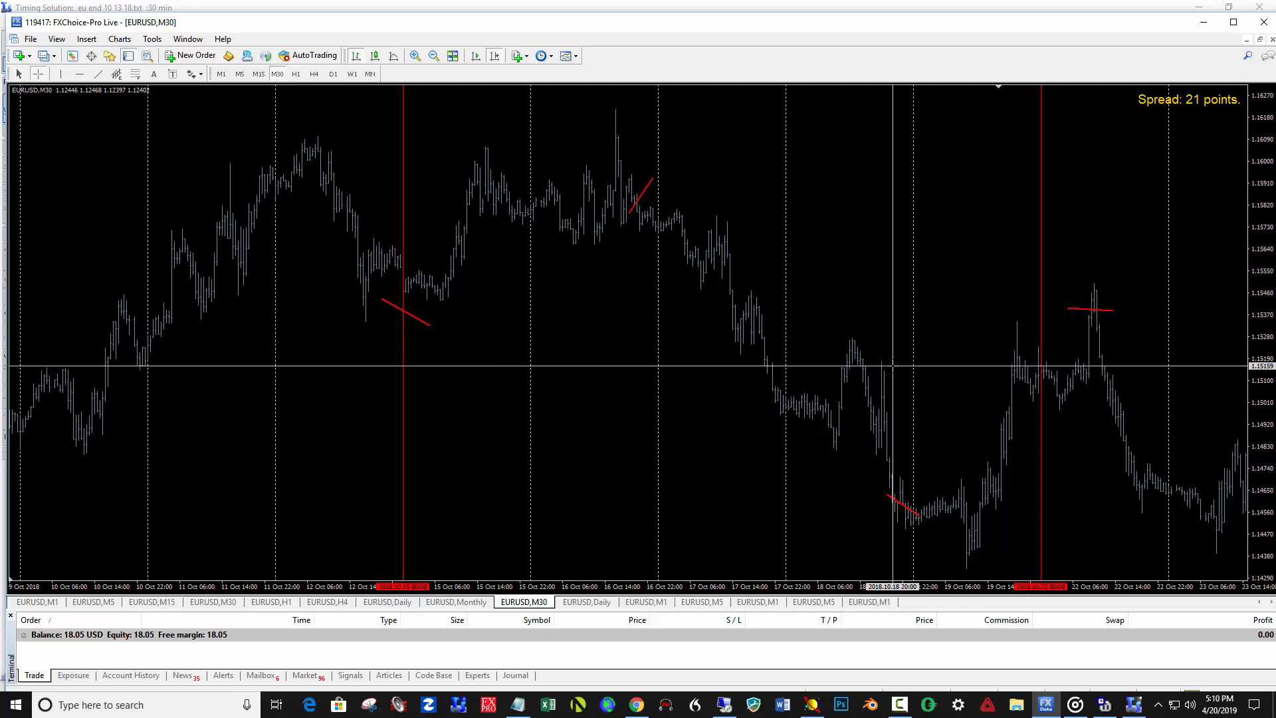
pyautogui.middleClick(911, 524)
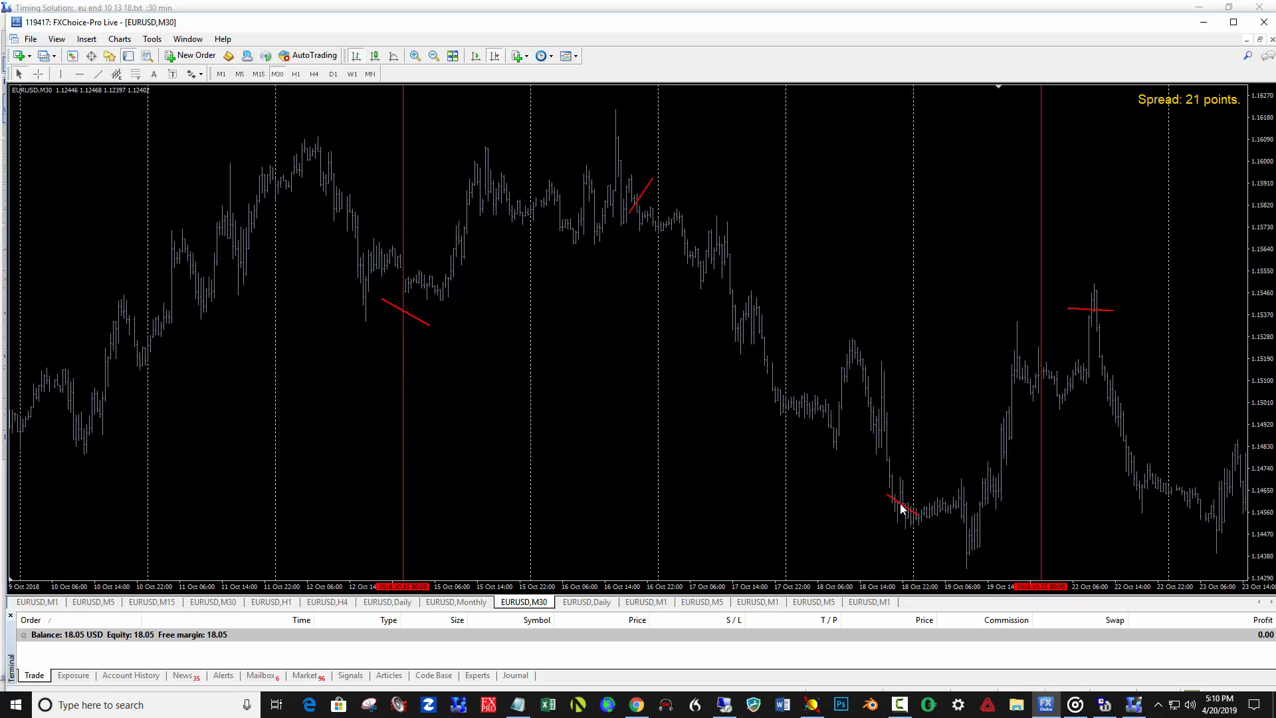
pyautogui.moveTo(901, 509); pyautogui.dragTo(890, 483)
pyautogui.moveTo(407, 315); pyautogui.dragTo(397, 290)
# Measure the price move from the first red vertical line to the 18 October trendline, and from there to the second vertical line
pyautogui.middleClick(416, 288)
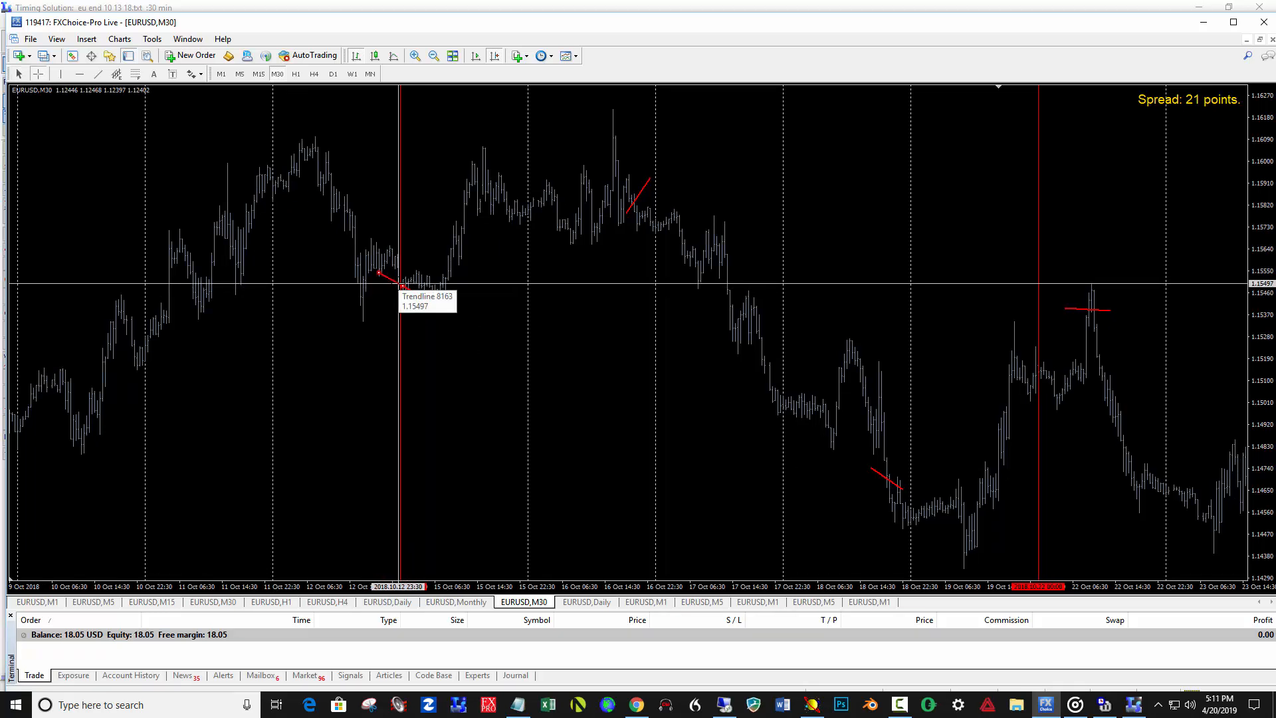
pyautogui.moveTo(401, 285); pyautogui.dragTo(893, 483)
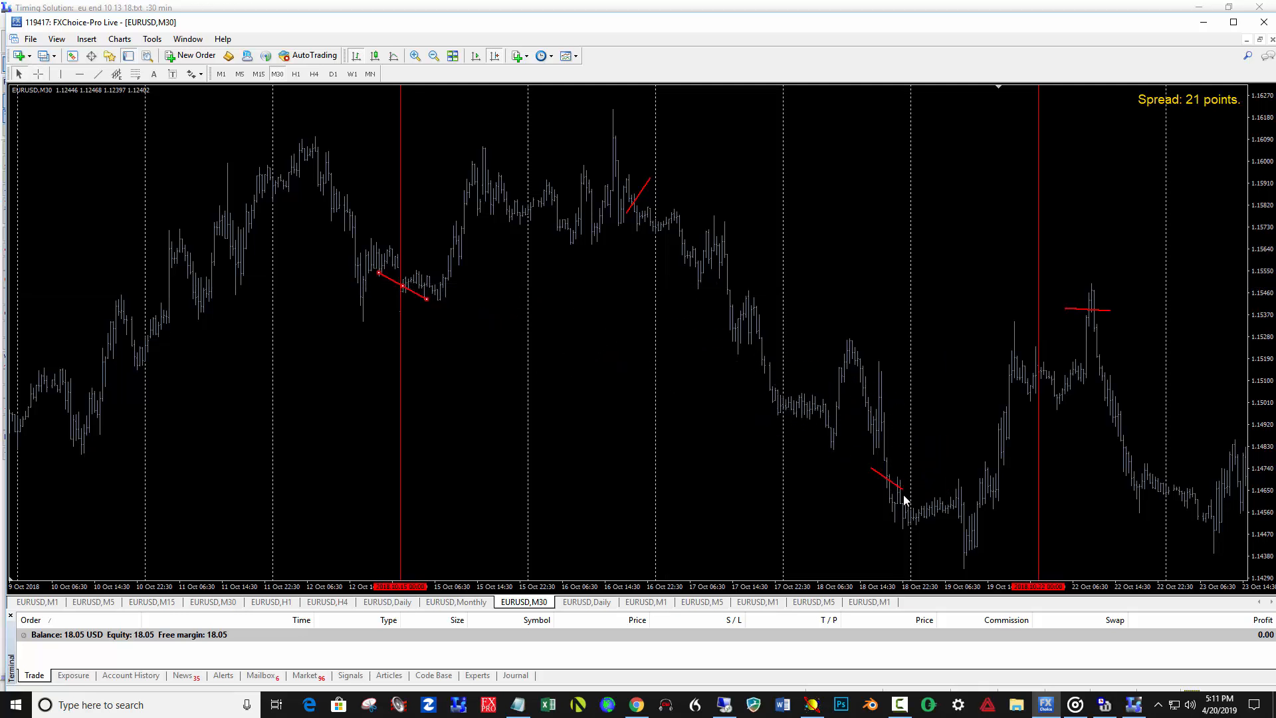
pyautogui.middleClick(891, 493)
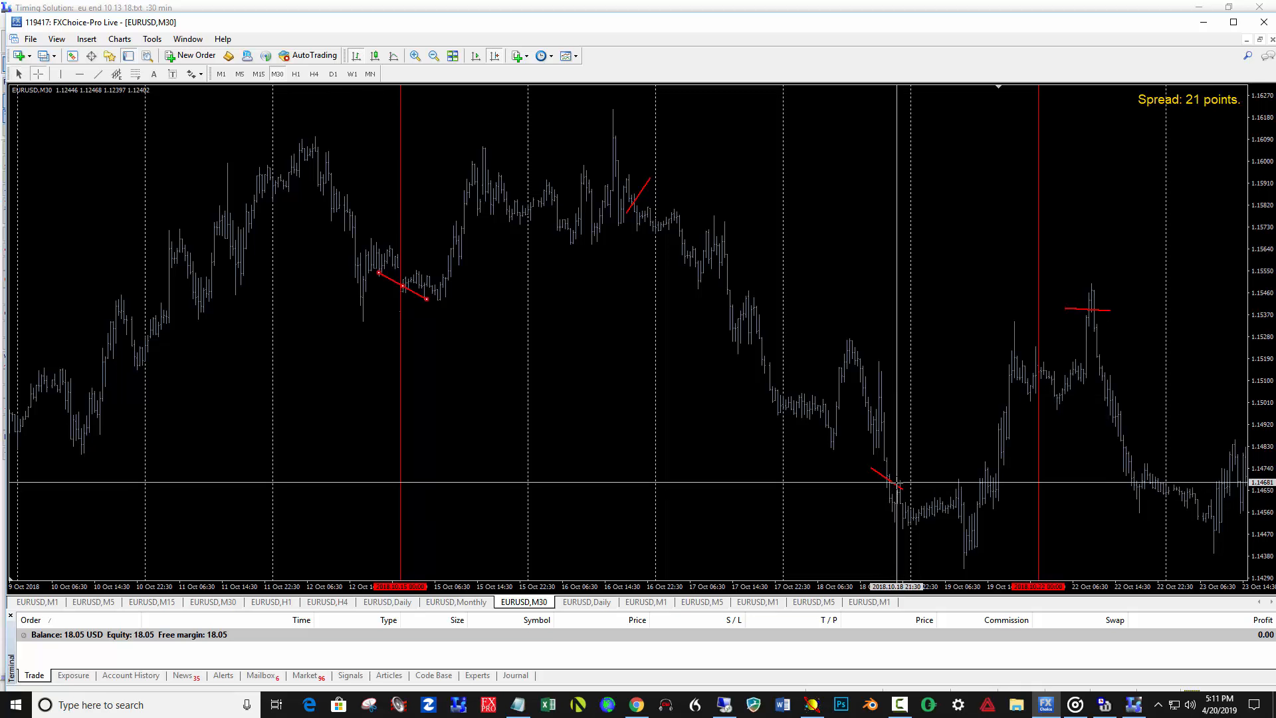
pyautogui.moveTo(896, 483); pyautogui.dragTo(1037, 364)
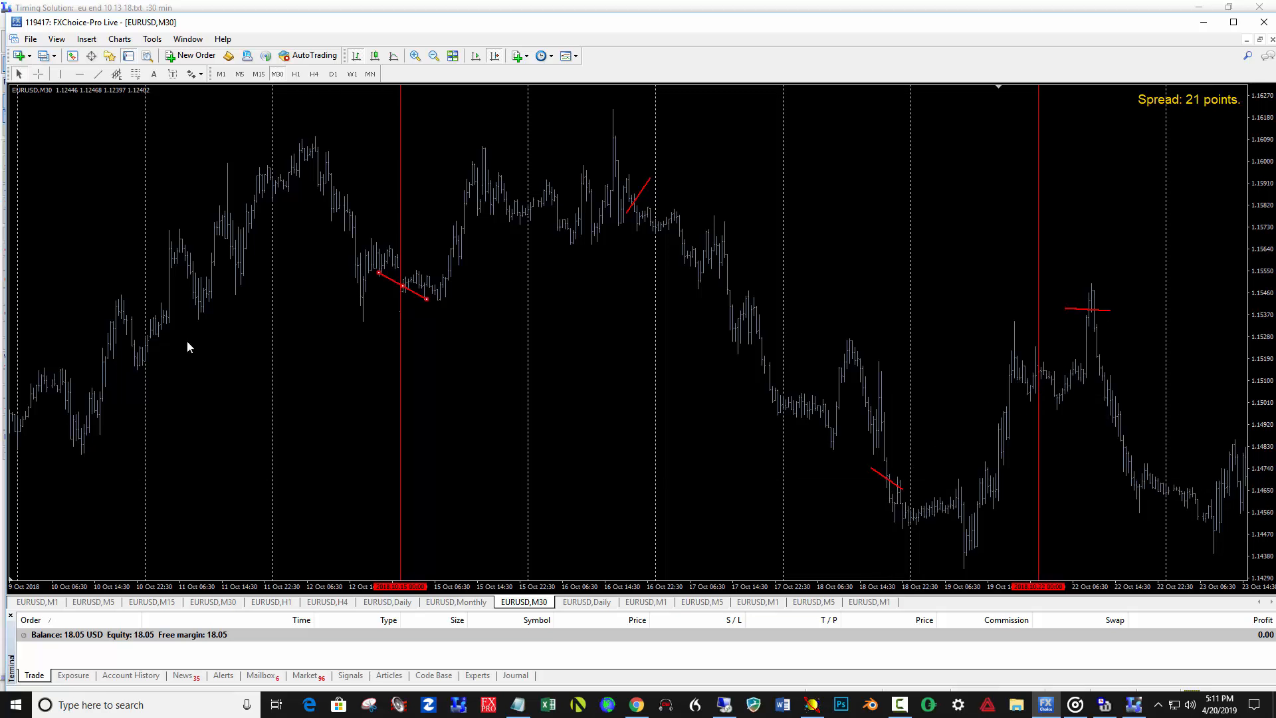
# Return to Timing Solution and review the projection before and after the 17 October date mark, through 22 October
pyautogui.click(1203, 22)
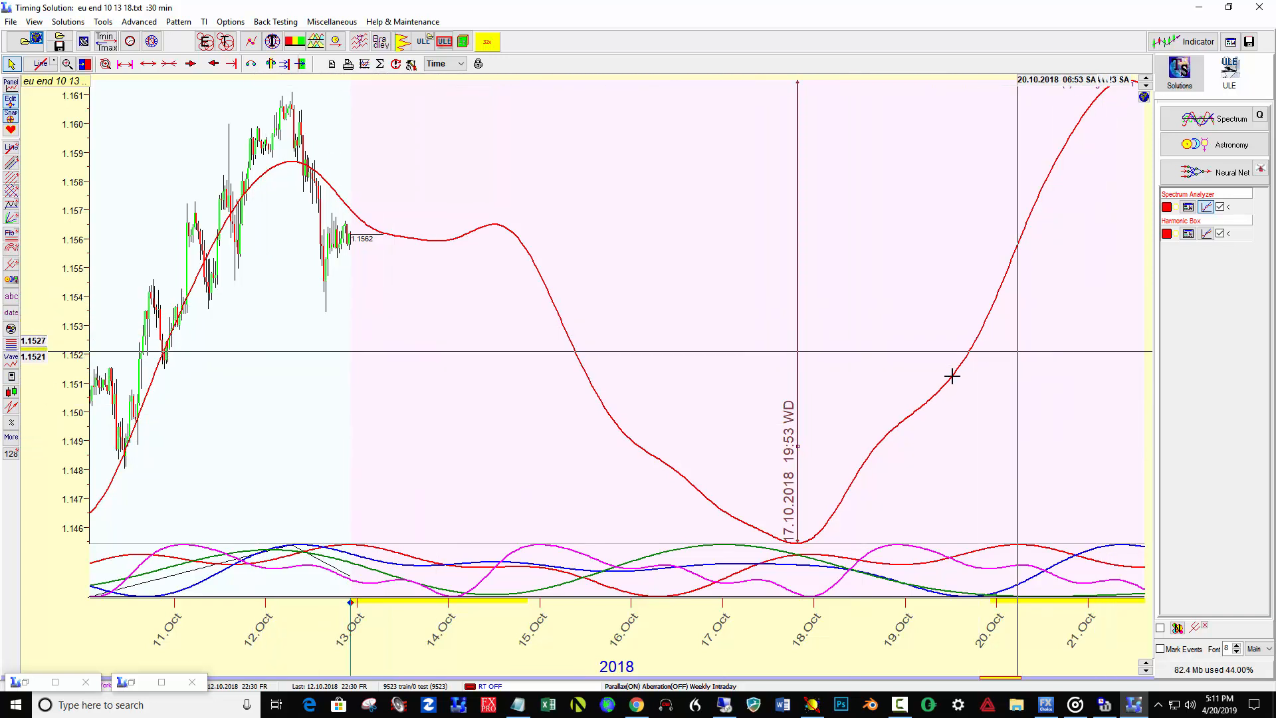
pyautogui.moveTo(412, 376); pyautogui.dragTo(587, 383)
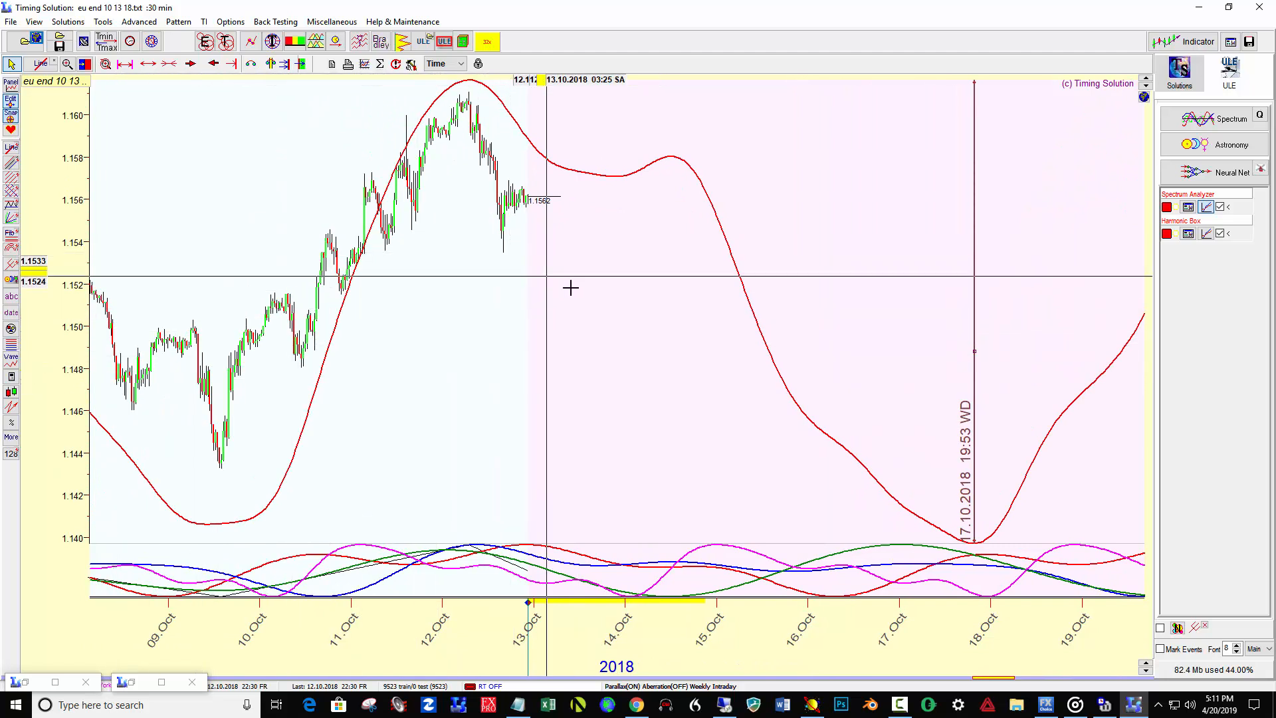
pyautogui.moveTo(870, 352); pyautogui.dragTo(601, 370)
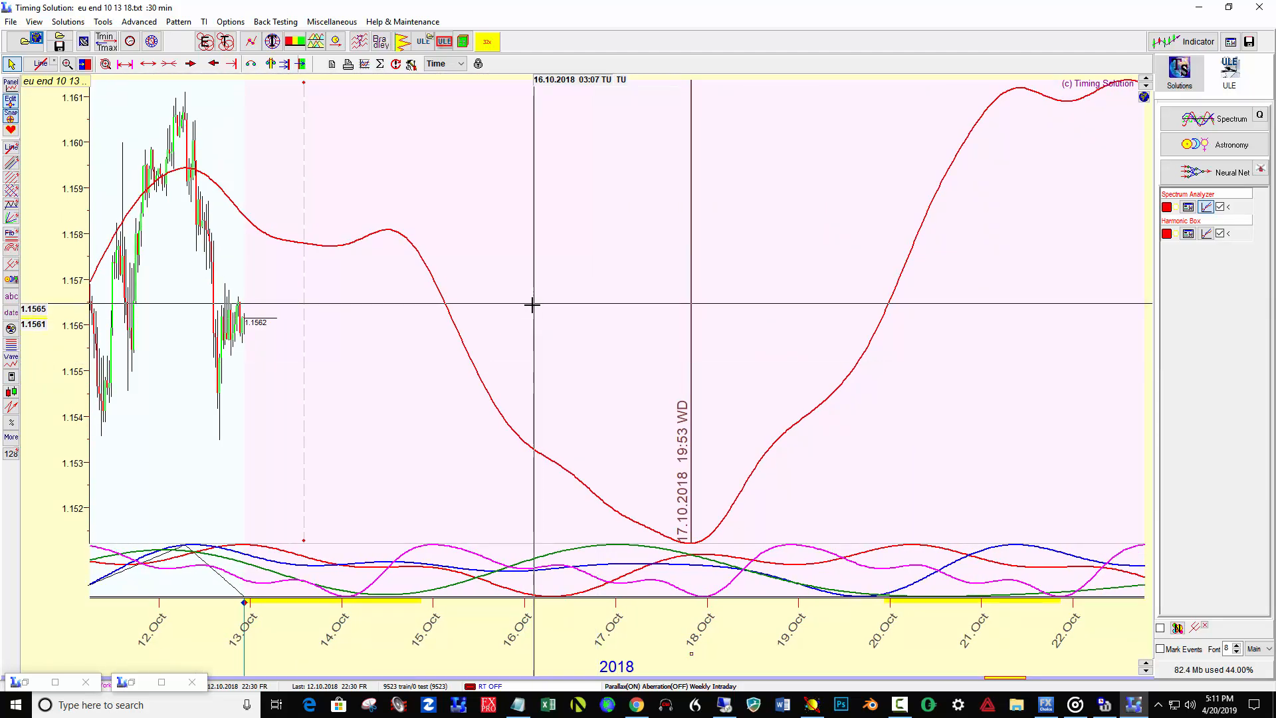